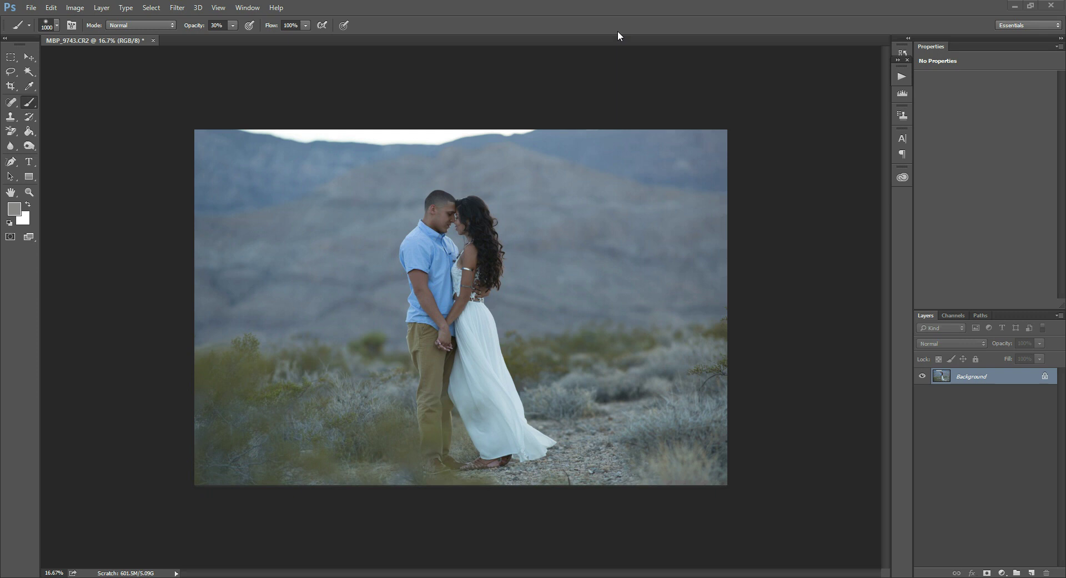
- Show the Histogram panel in Expanded View with statistics
left_click(245, 8)
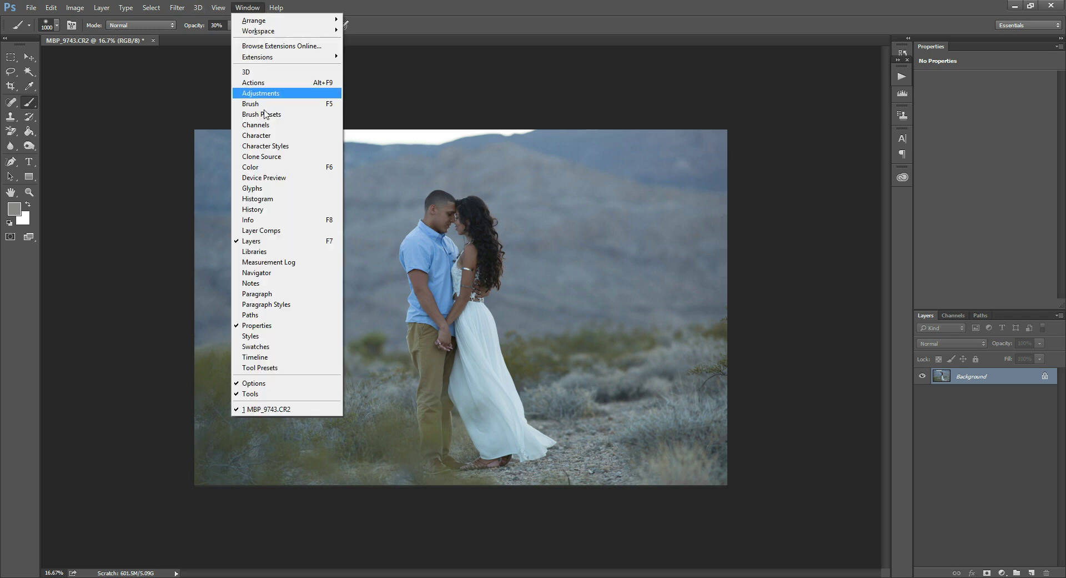
left_click(268, 198)
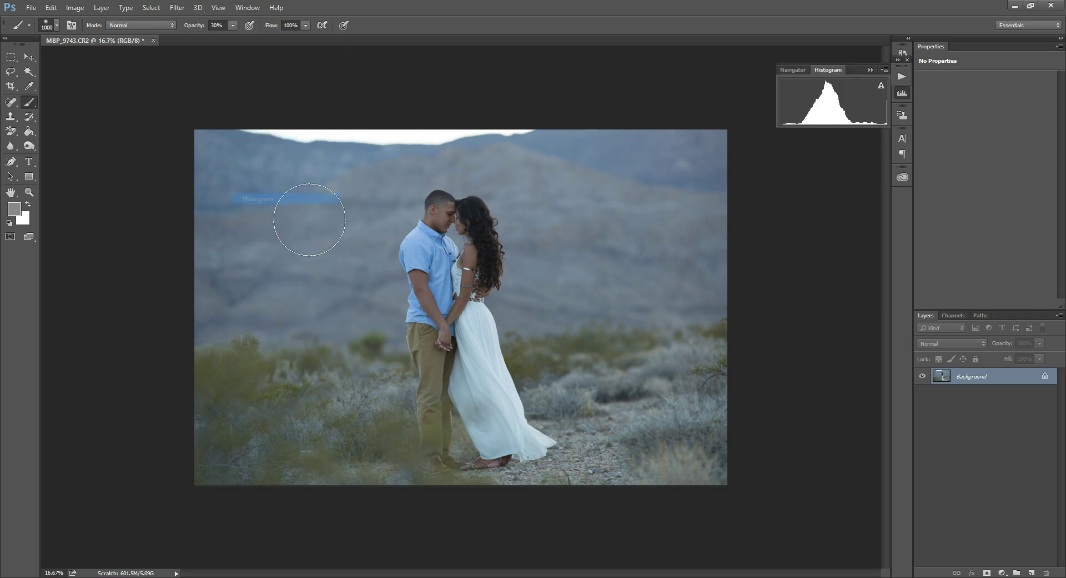
left_click(885, 70)
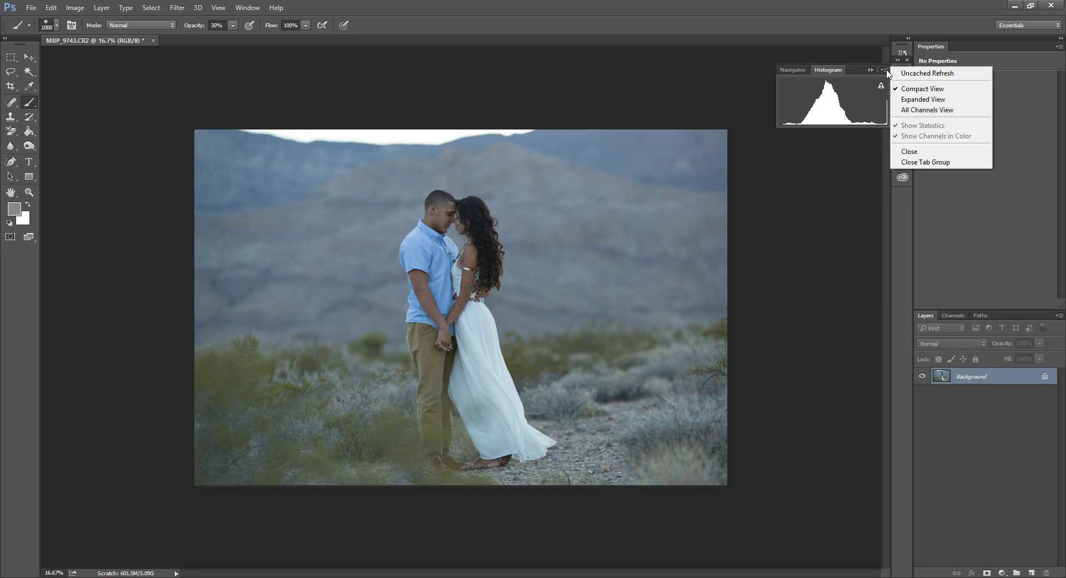
left_click(918, 100)
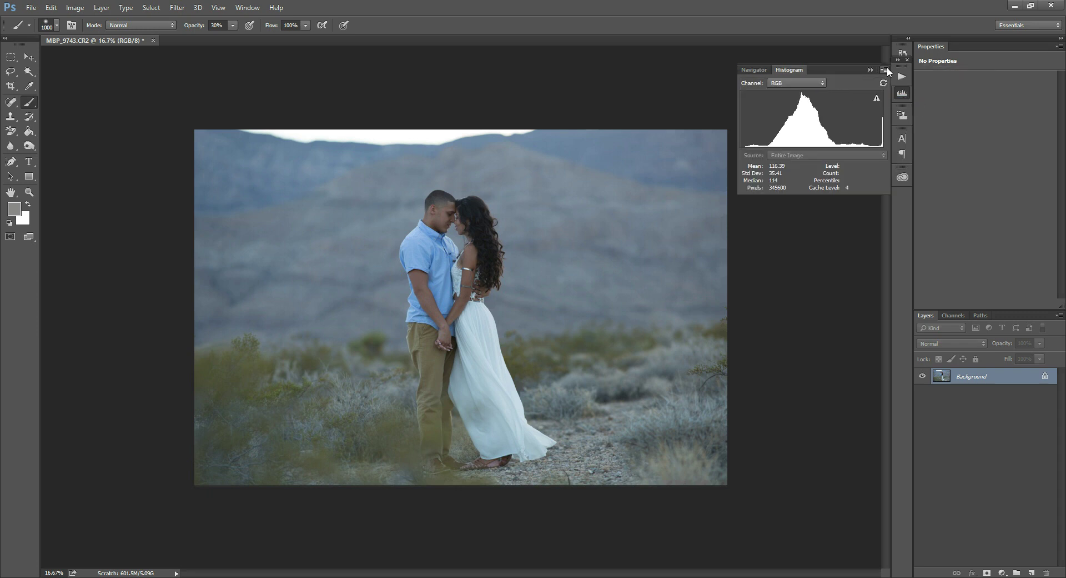
- Switch the histogram to All Channels View with Red, Green and Blue graphs shown in colour
left_click(885, 69)
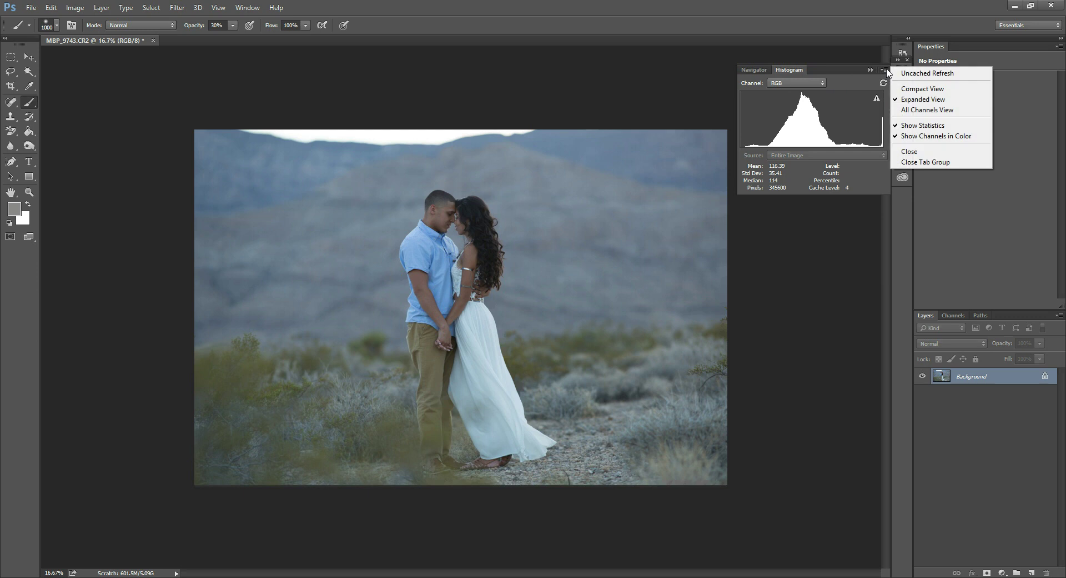
left_click(920, 113)
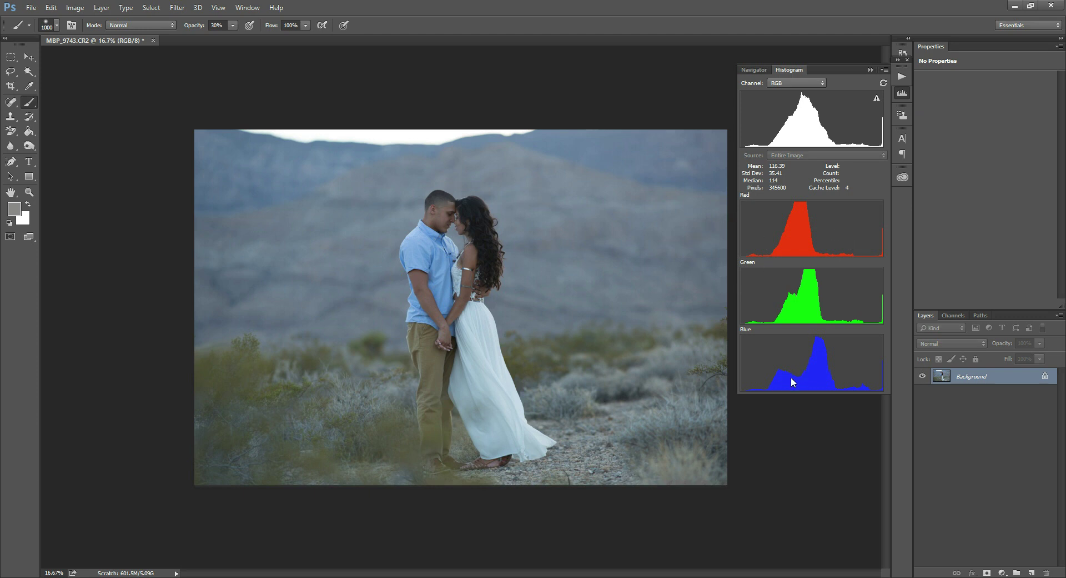
left_click(885, 71)
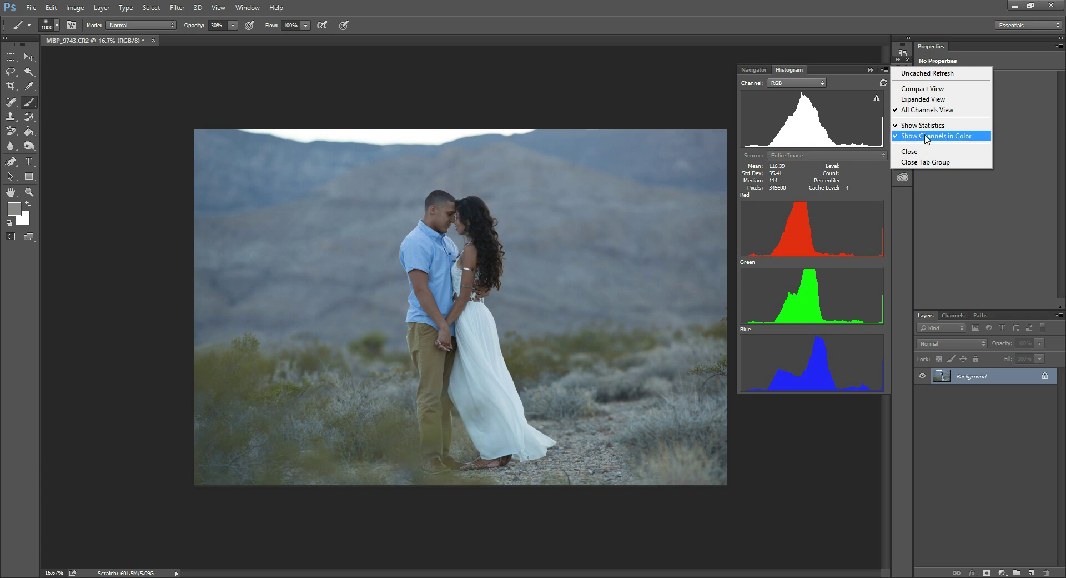
left_click(927, 136)
left_click(884, 71)
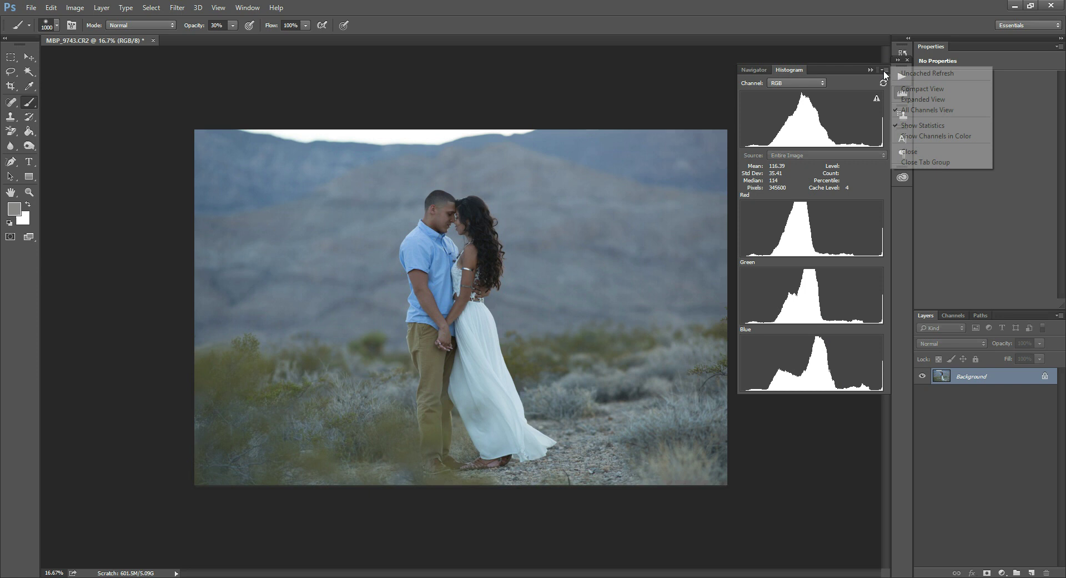
left_click(927, 136)
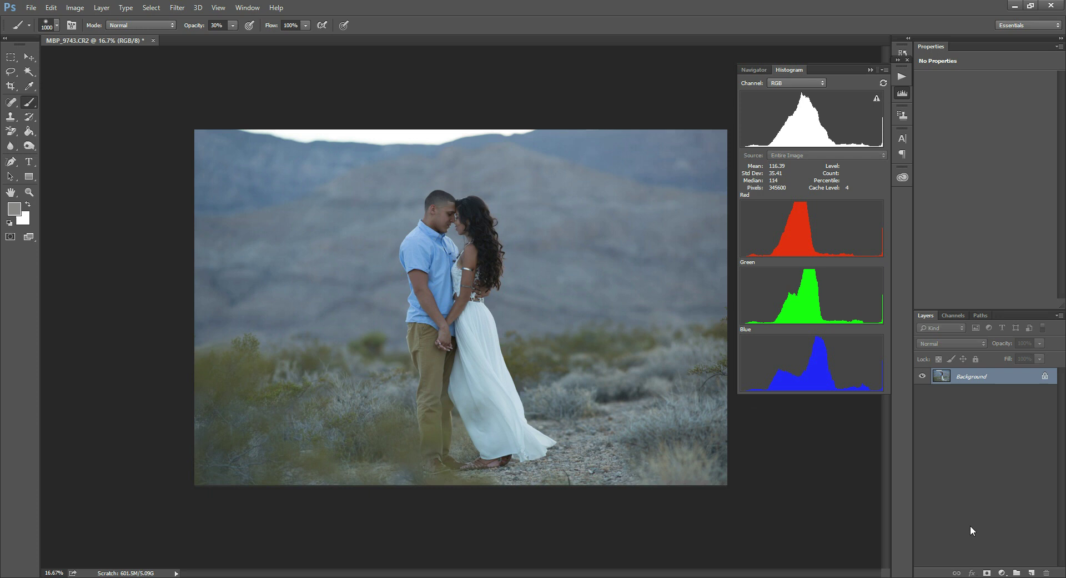
- Add a masked Levels 1 adjustment layer above the Background, keeping its channel on RGB
left_click(1003, 573)
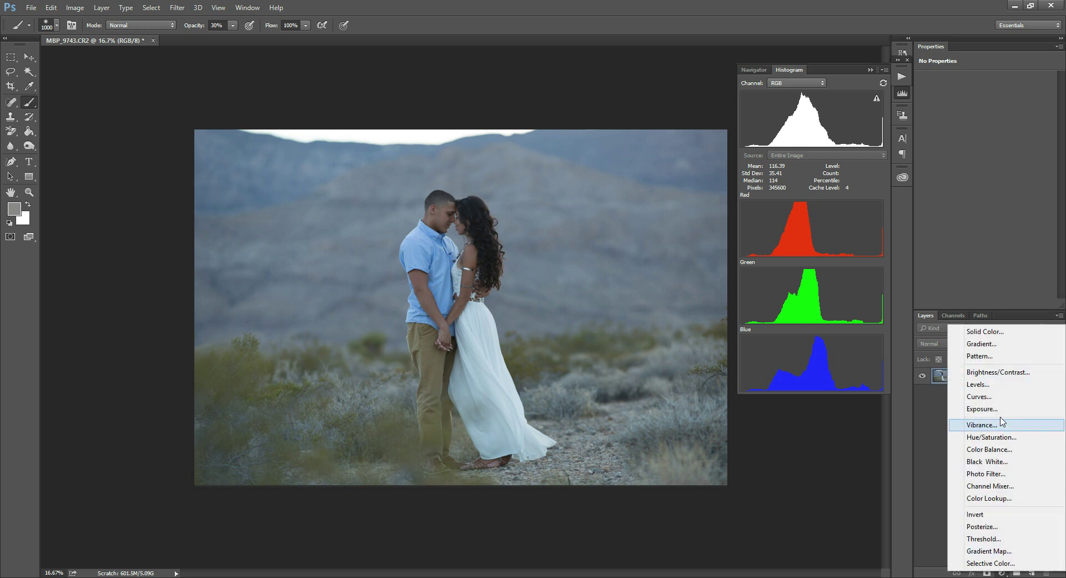
left_click(980, 384)
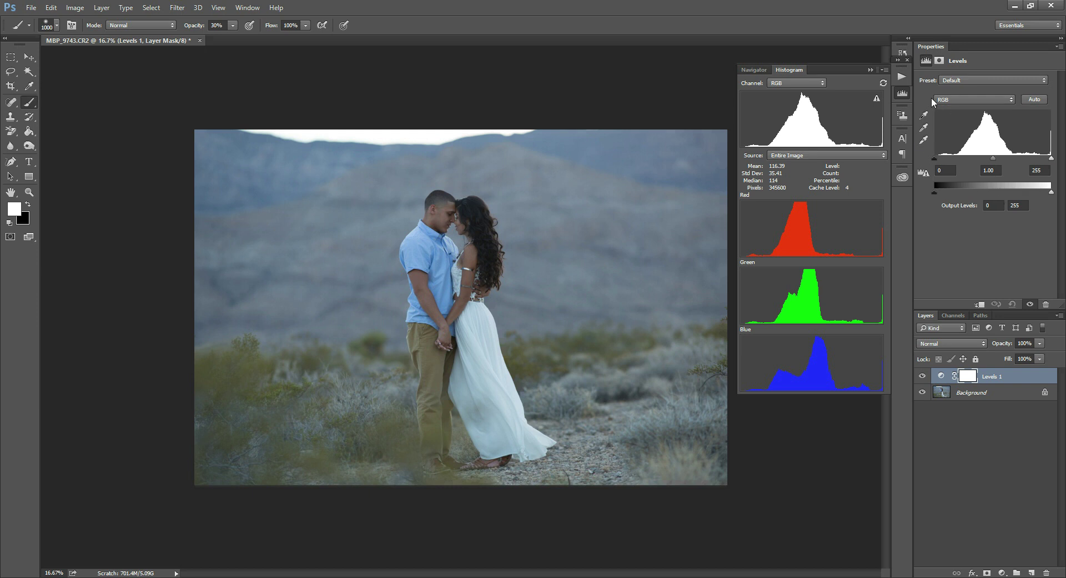
left_click(949, 101)
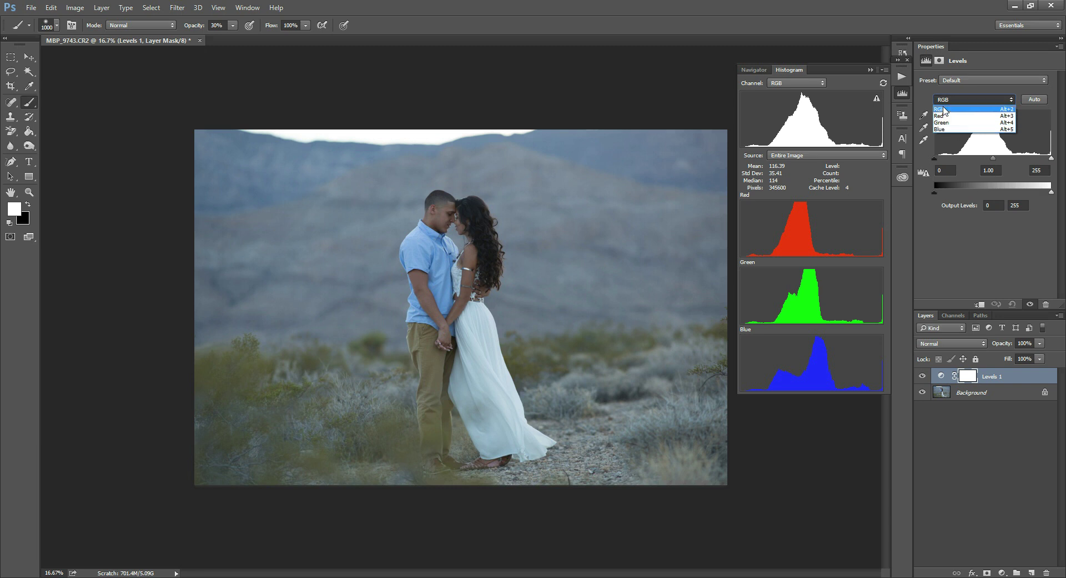
left_click(951, 100)
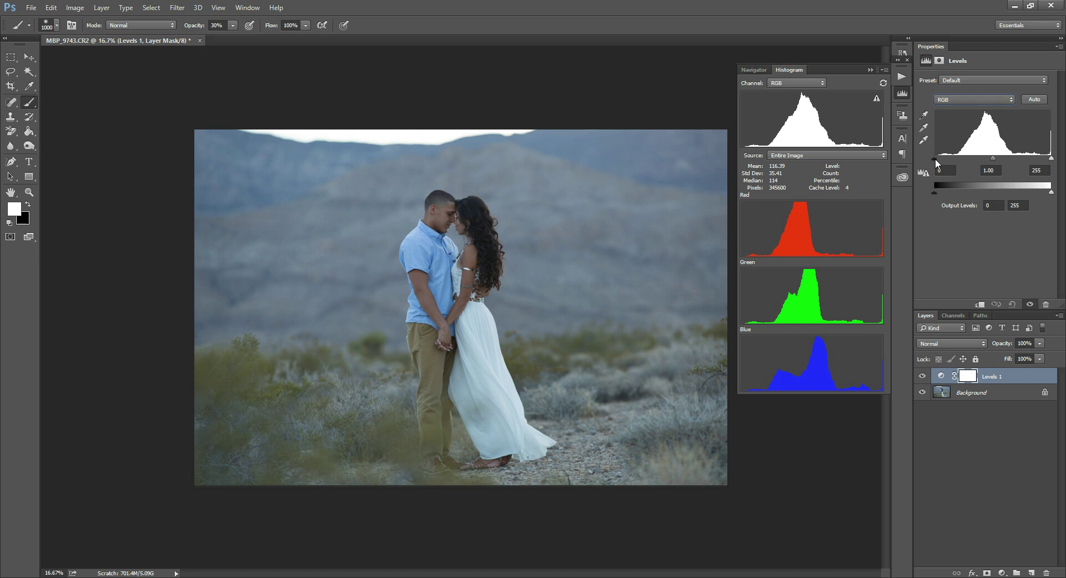
- Zoom in on the couple, raise the Levels 1 black input to 8, then zoom back out
left_click(935, 158)
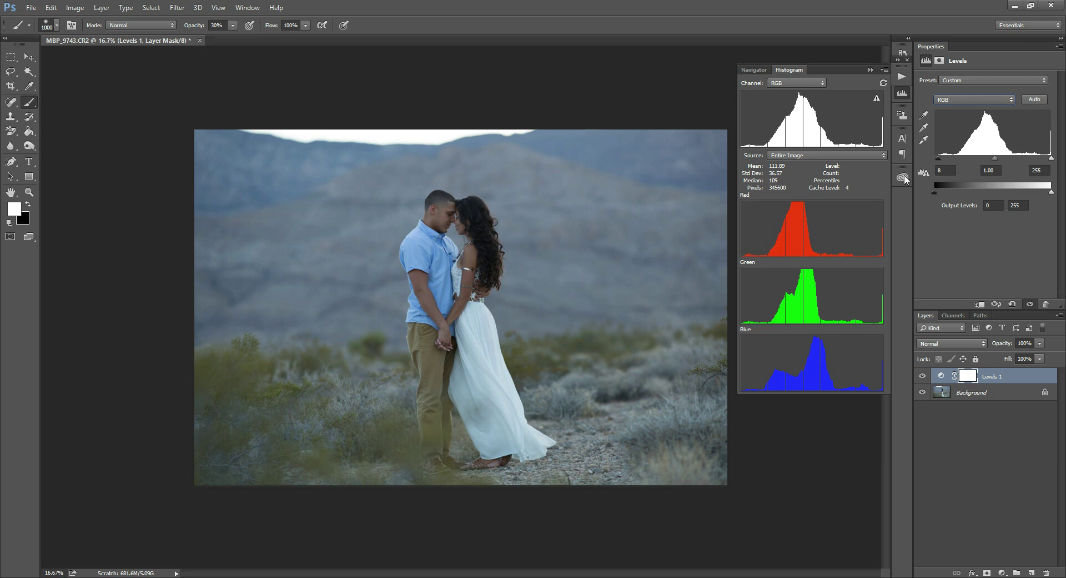
left_click(28, 192)
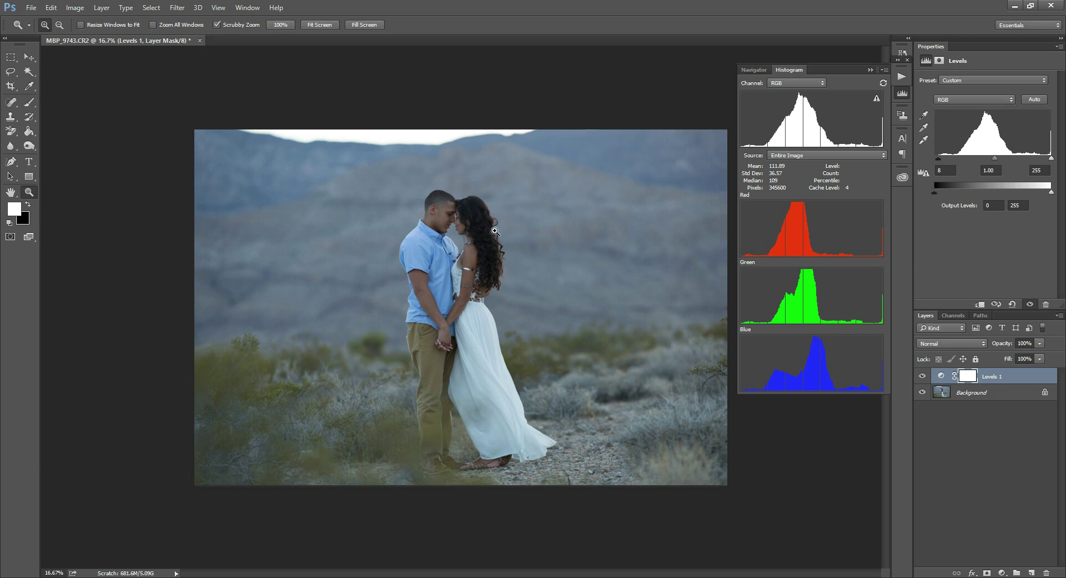
left_click(491, 228)
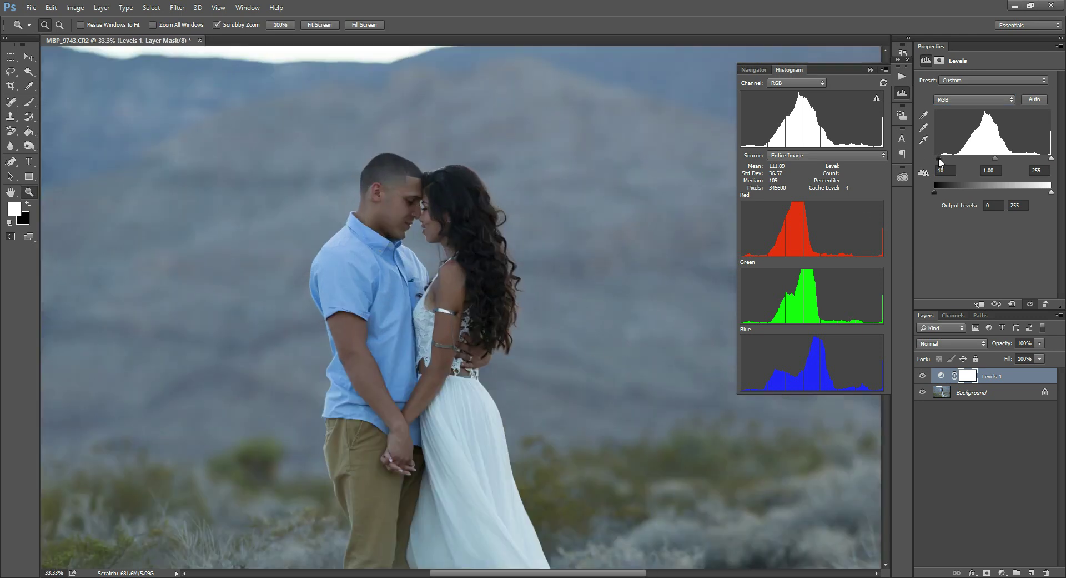
left_click_drag(941, 161, 946, 162)
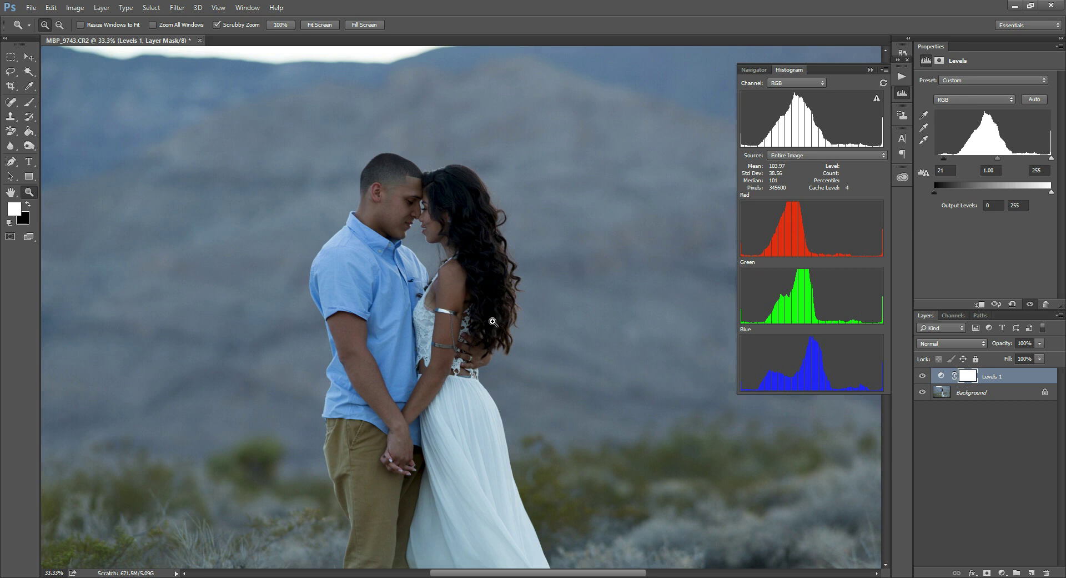
left_click_drag(944, 159, 942, 160)
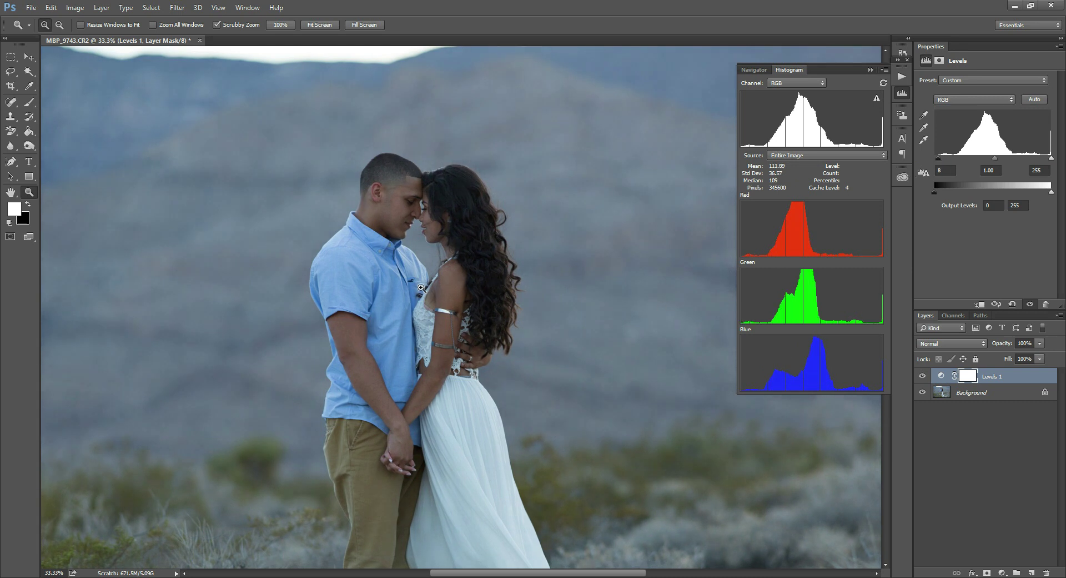
key("alt")
left_click(358, 262, "alt")
- With the whole photo in view, set the Levels 1 white input to 234 and midtones to 1.12
left_click(251, 294, "alt")
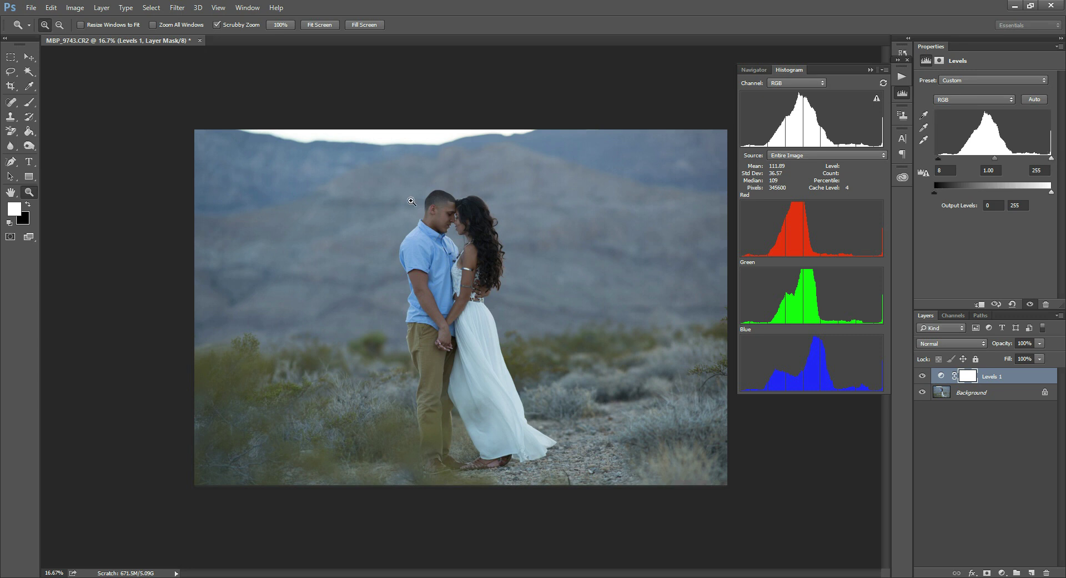
left_click_drag(1051, 158, 1047, 161)
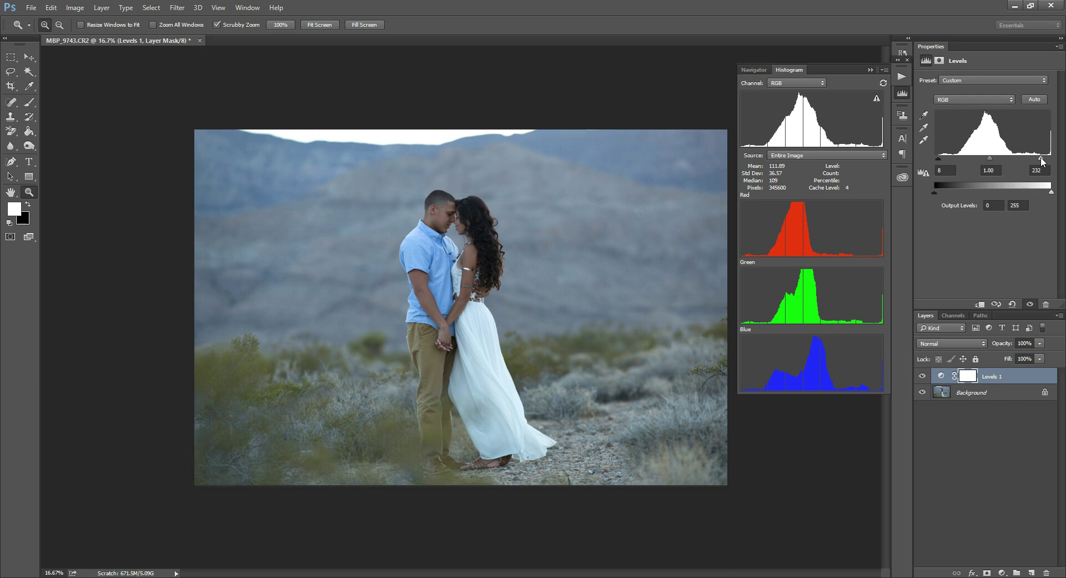
left_click_drag(1042, 159, 1052, 158)
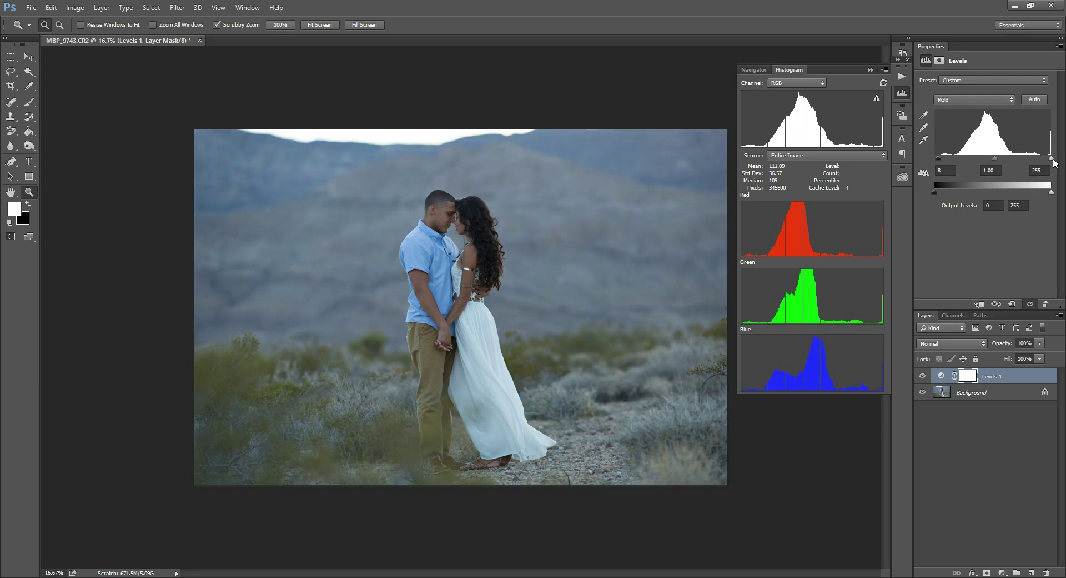
left_click_drag(1051, 159, 1043, 158)
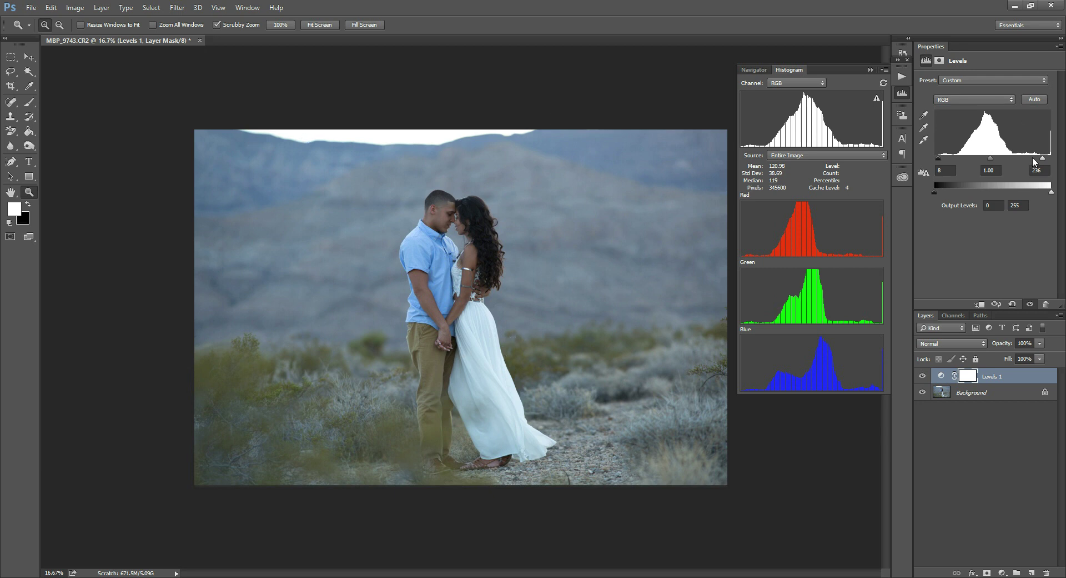
left_click_drag(1046, 162, 1047, 161)
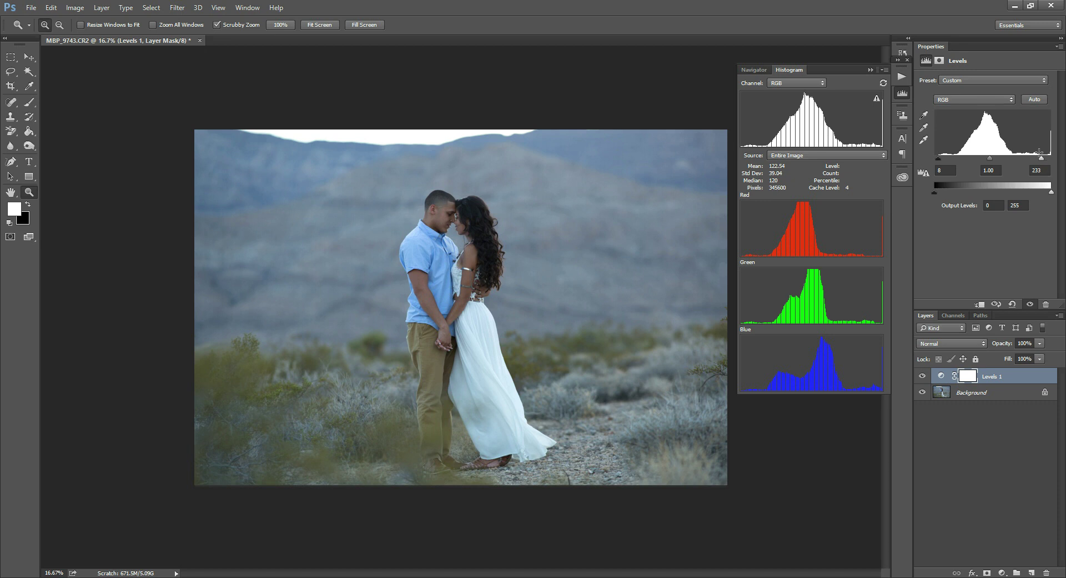
mouse_move(1040, 157)
left_mouse_down()
mouse_move(1047, 167)
mouse_move(1031, 183)
mouse_move(1049, 162)
mouse_move(1031, 161)
left_mouse_up()
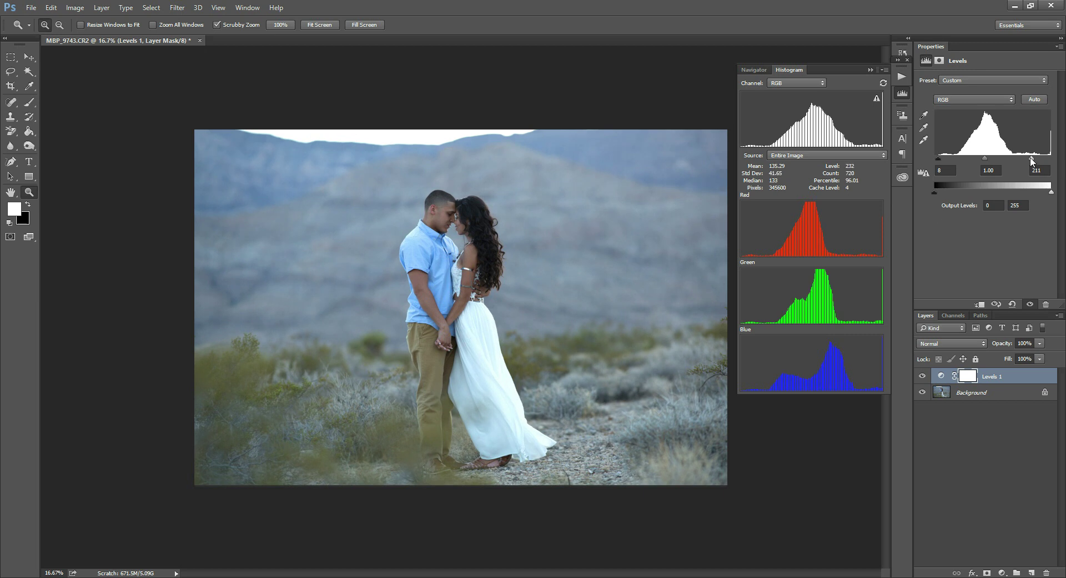
left_click_drag(1031, 161, 1043, 163)
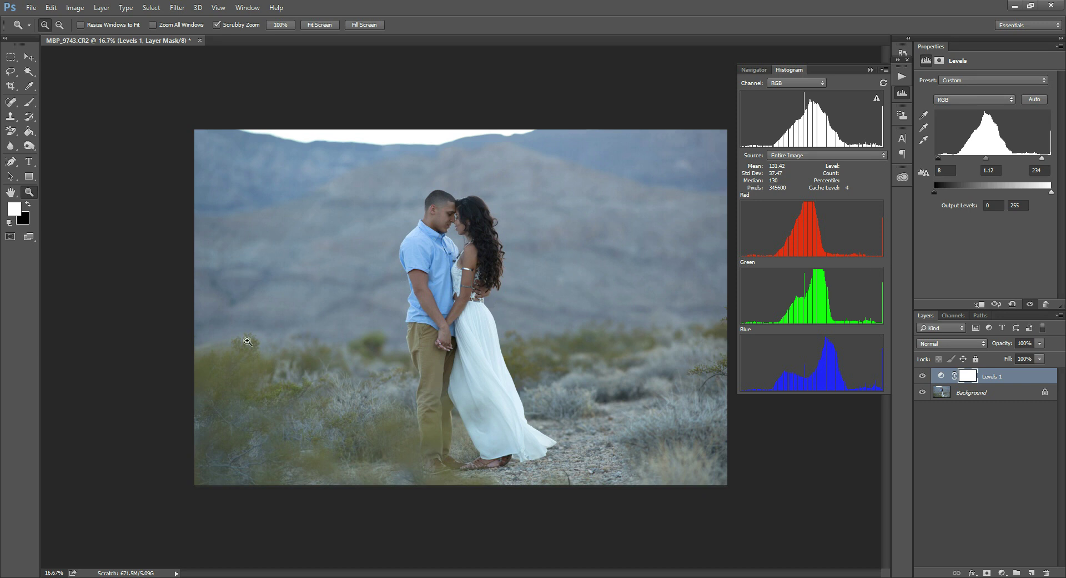
- Toggle Levels 1 off and on to compare the photo before and after
left_click(923, 377)
left_click(923, 377)
- Add a Levels 2 adjustment layer and raise its black input to 40
left_click(1003, 573)
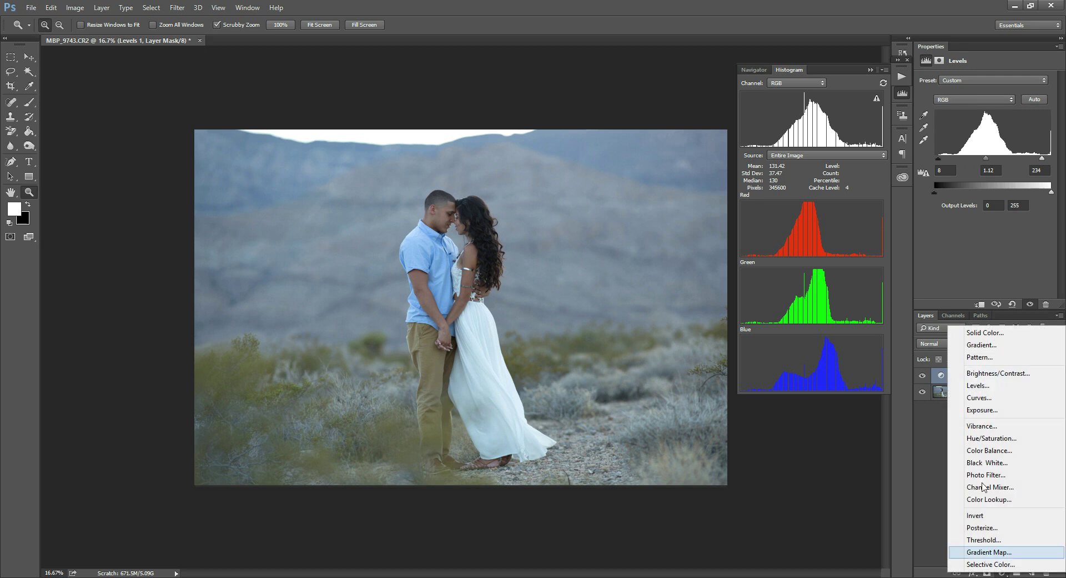
left_click(988, 383)
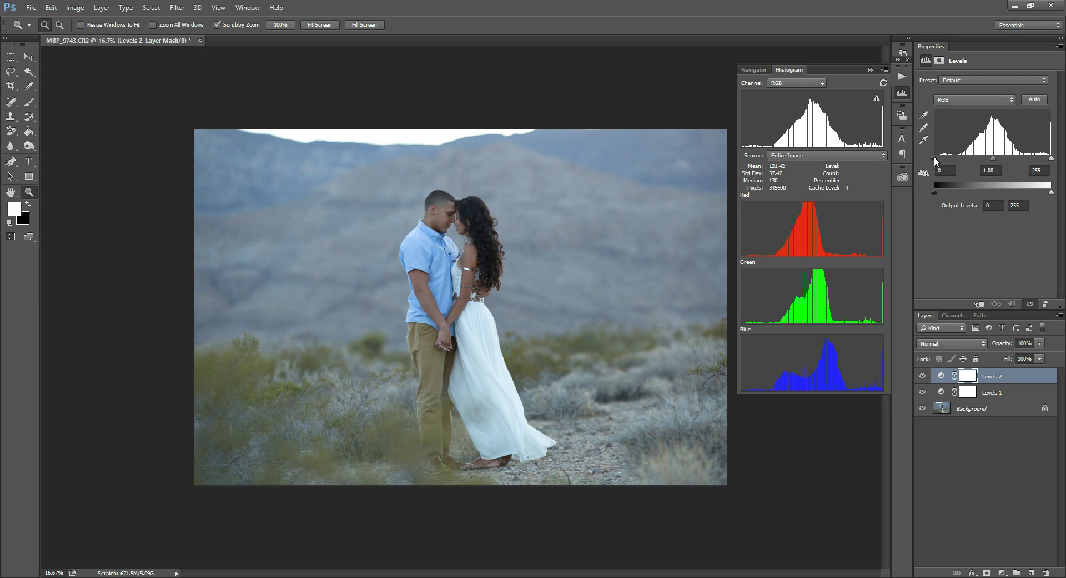
left_click_drag(935, 159, 953, 158)
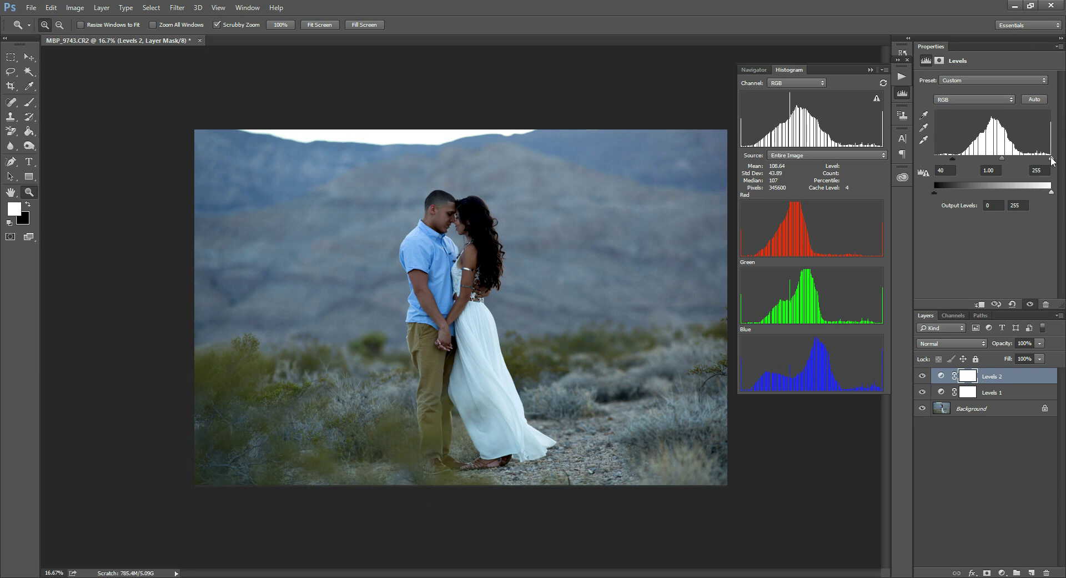
- Set the Levels 2 white input to 208, checking highlight clipping, then compare with it toggled
left_click_drag(1051, 161, 1043, 160)
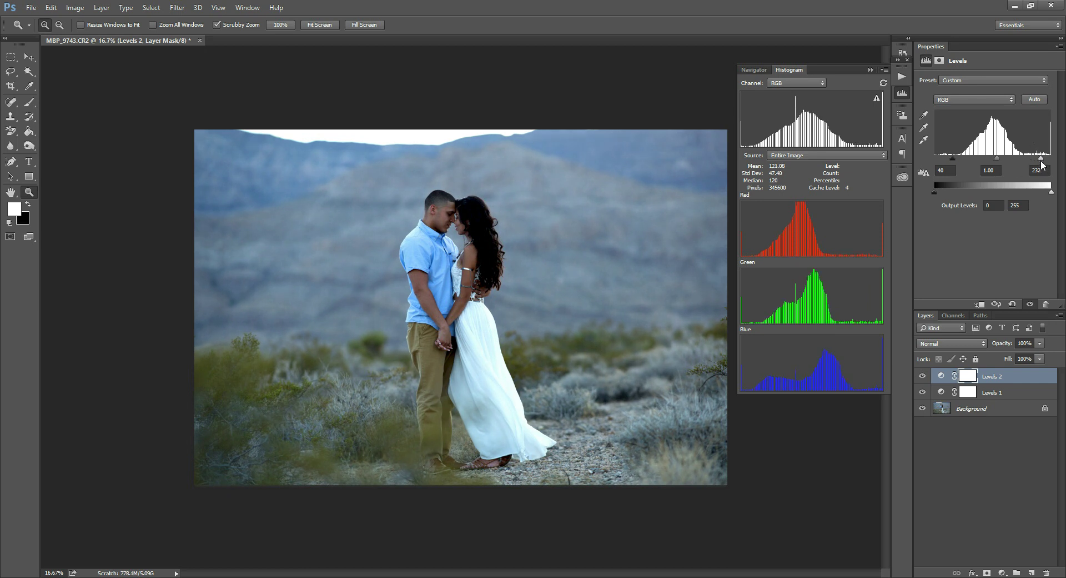
left_click_drag(1042, 160, 1015, 158)
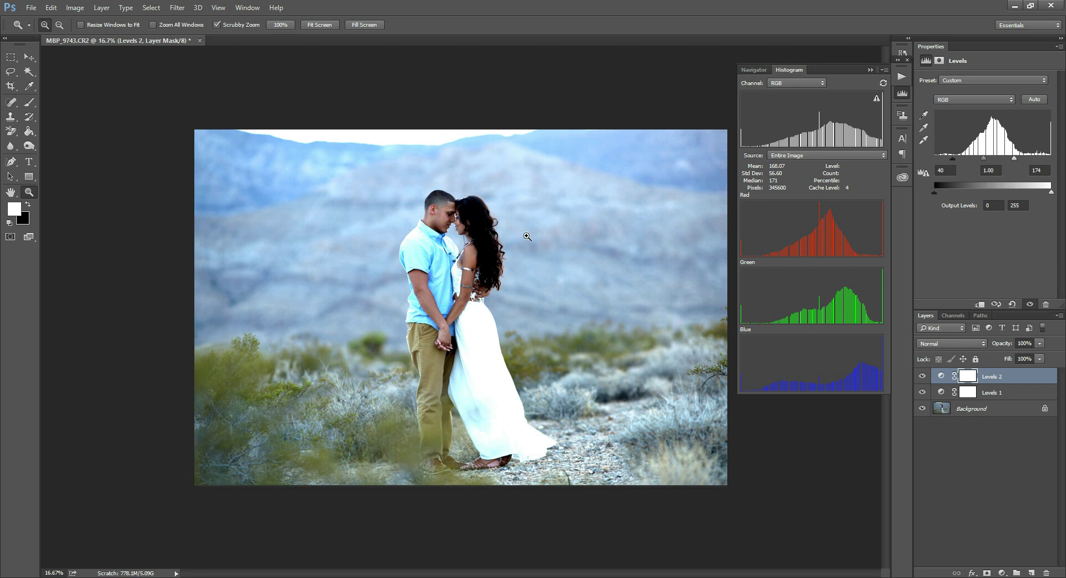
key("alt")
left_click(1016, 159, "alt")
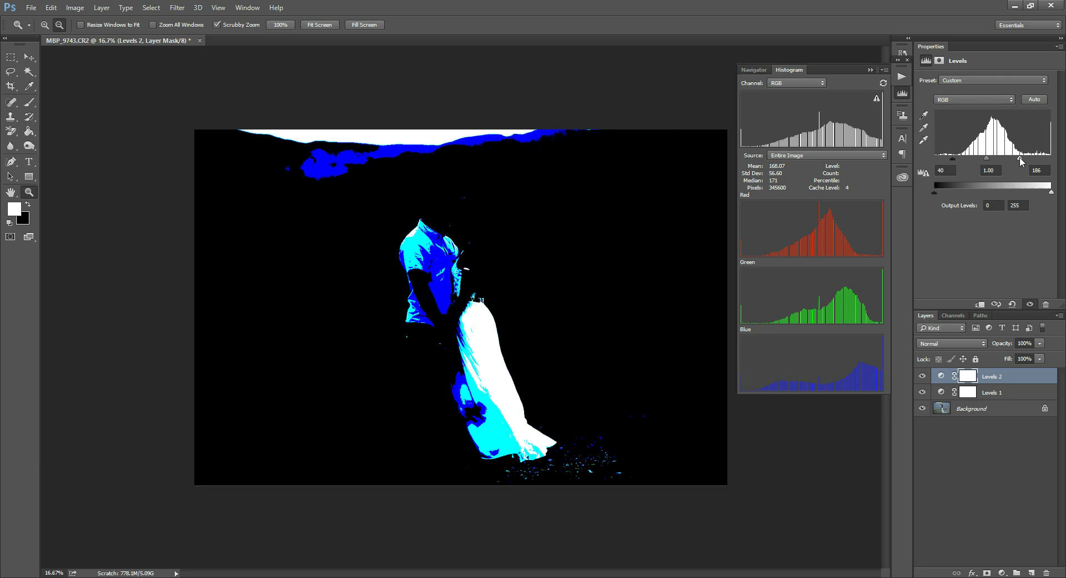
left_click_drag(1021, 162, 1032, 161)
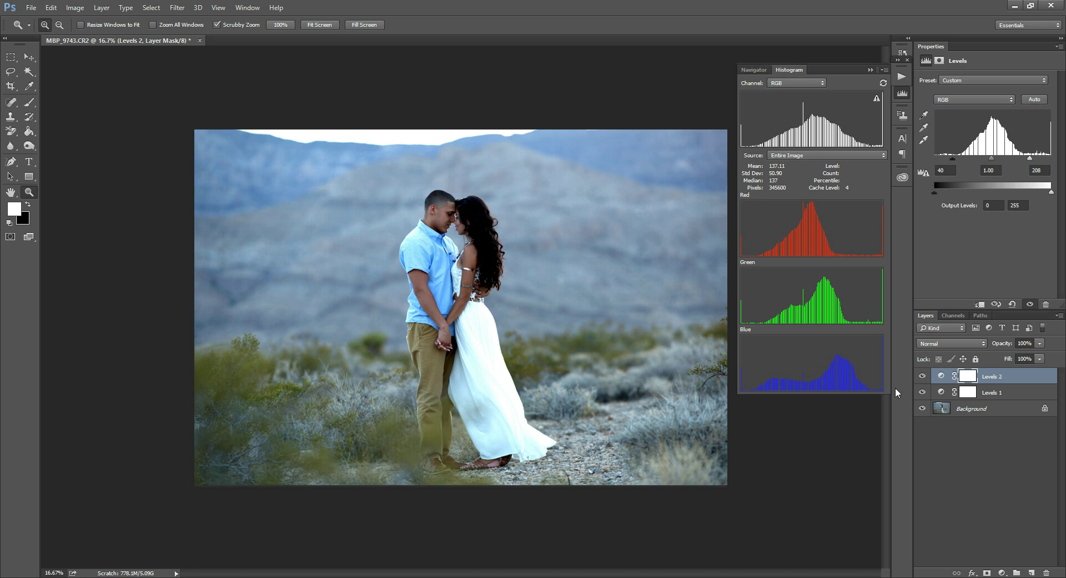
left_click(923, 376)
left_click(924, 377)
- Invert the Levels 2 mask to black and brush its contrast back over the right-side background
key("ctrl+i")
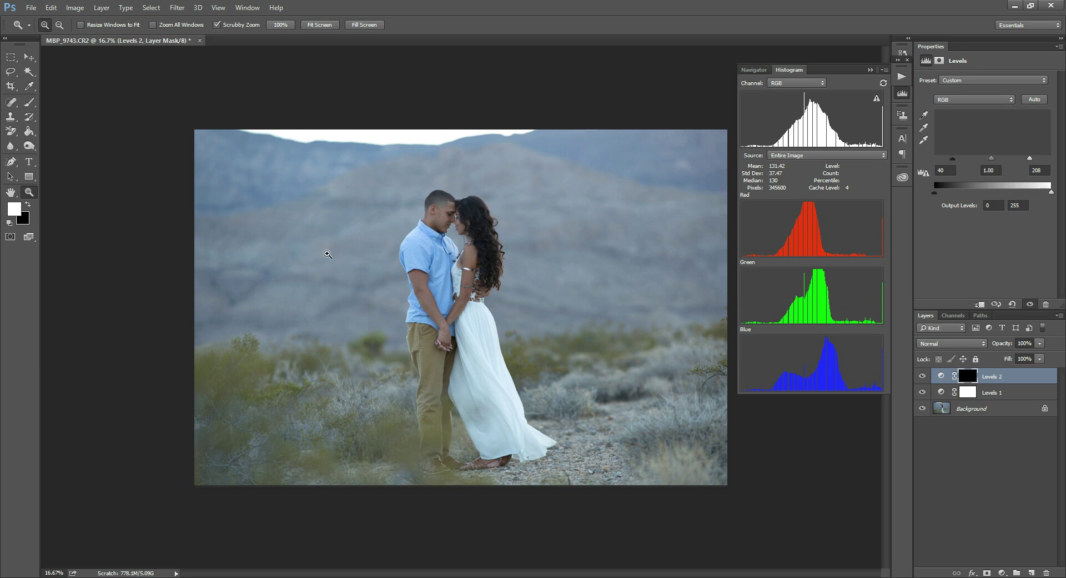
left_click(31, 103)
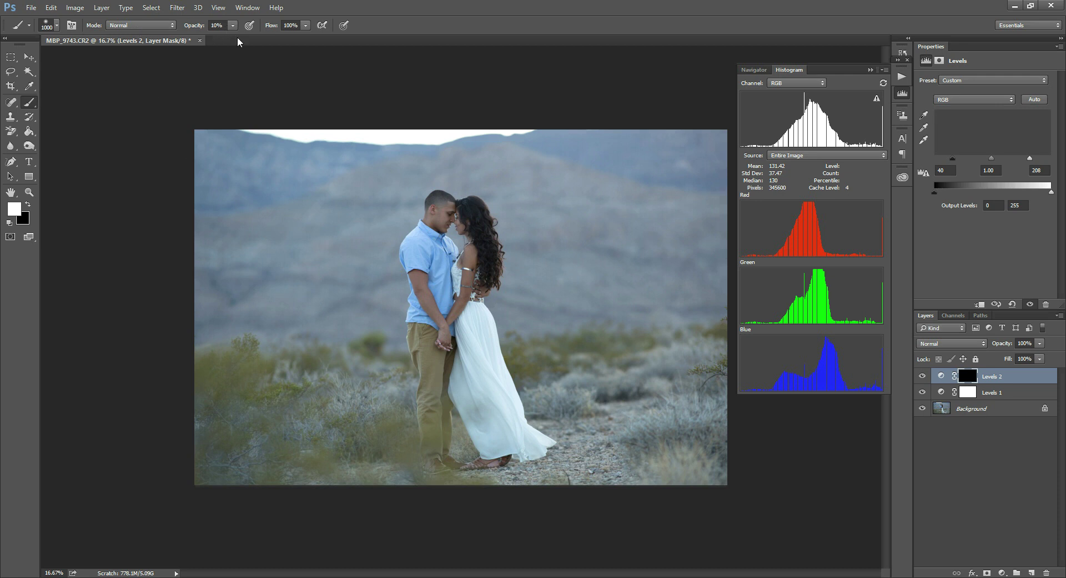
key("bracketright")
key("bracketright")
mouse_move(630, 359)
left_mouse_down()
mouse_move(683, 417)
mouse_move(639, 372)
mouse_move(667, 274)
mouse_move(611, 207)
mouse_move(642, 274)
mouse_move(579, 258)
mouse_move(539, 296)
mouse_move(545, 231)
mouse_move(619, 195)
mouse_move(666, 226)
mouse_move(474, 244)
mouse_move(548, 215)
mouse_move(502, 238)
mouse_move(512, 245)
mouse_move(542, 207)
mouse_move(509, 207)
left_mouse_up()
- At 20% brush opacity, paint the contrast into the lower-left bushes and compare with Levels 2 toggled
key("2")
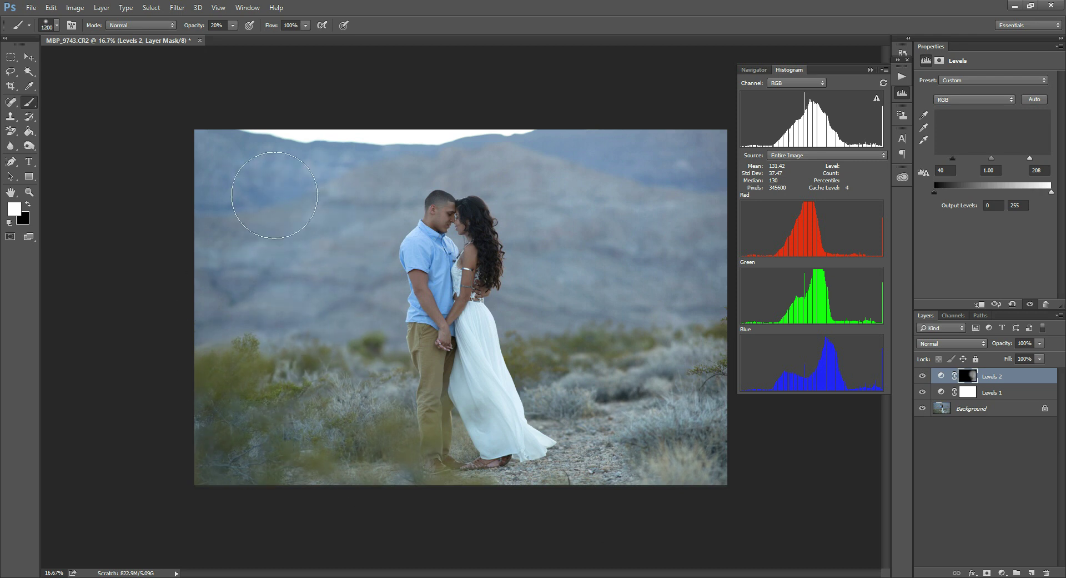
mouse_move(226, 357)
left_mouse_down()
mouse_move(221, 405)
mouse_move(240, 433)
mouse_move(269, 433)
mouse_move(263, 413)
mouse_move(241, 403)
left_mouse_up()
key("bracketright")
key("bracketright")
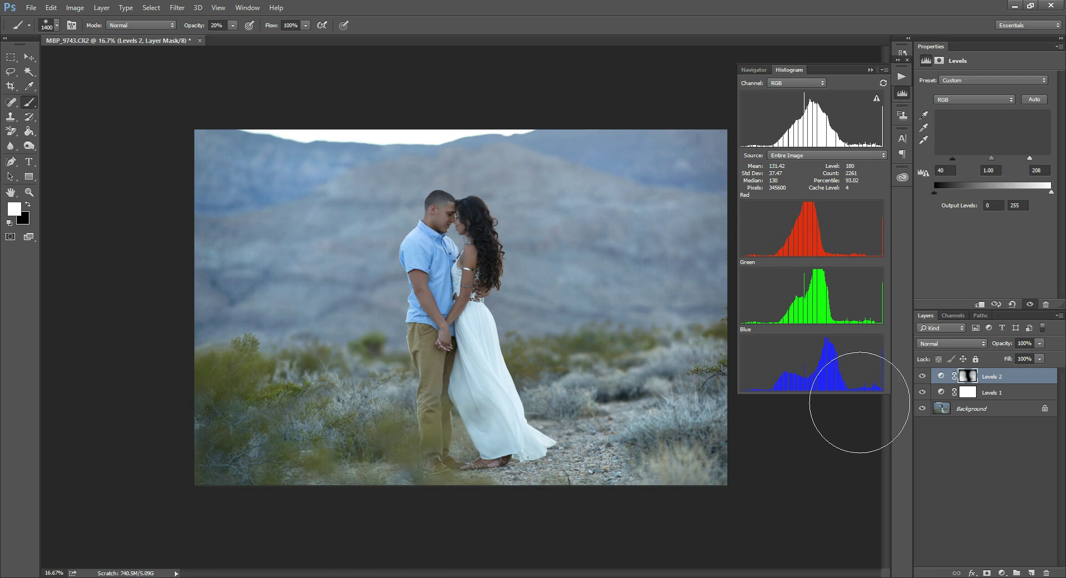
left_click(922, 376)
left_click(922, 376)
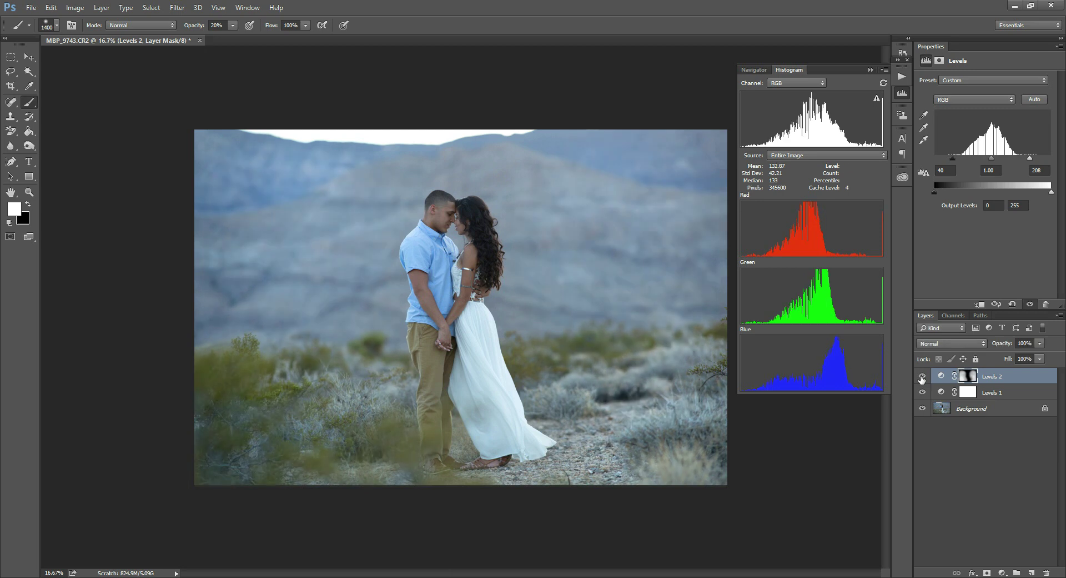
left_click(923, 376)
left_click(923, 377)
- Add a Levels 3 layer and set its Red channel input levels to 6 and 226
left_click(1002, 572)
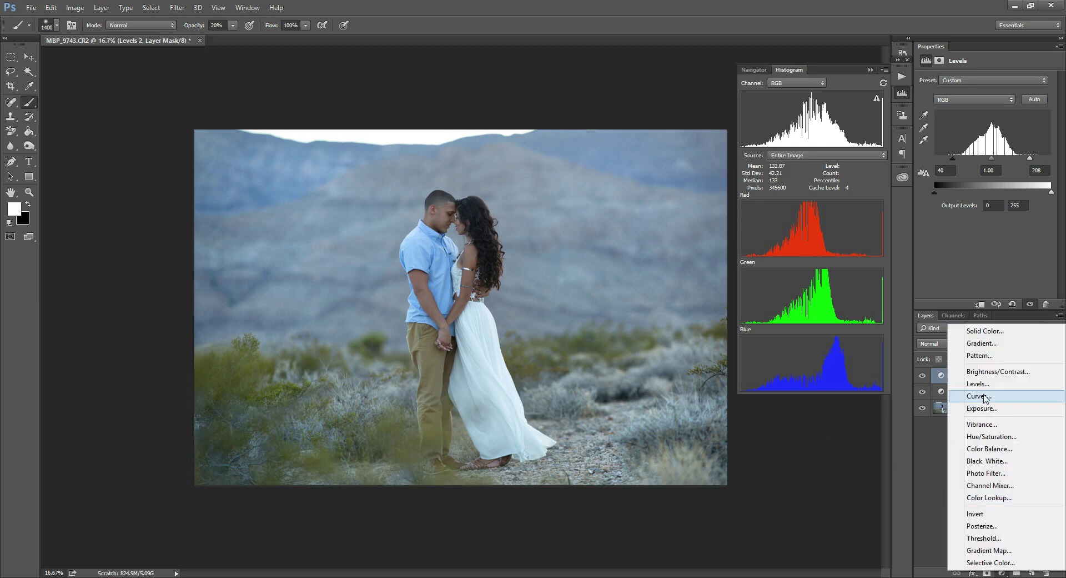
left_click(994, 348)
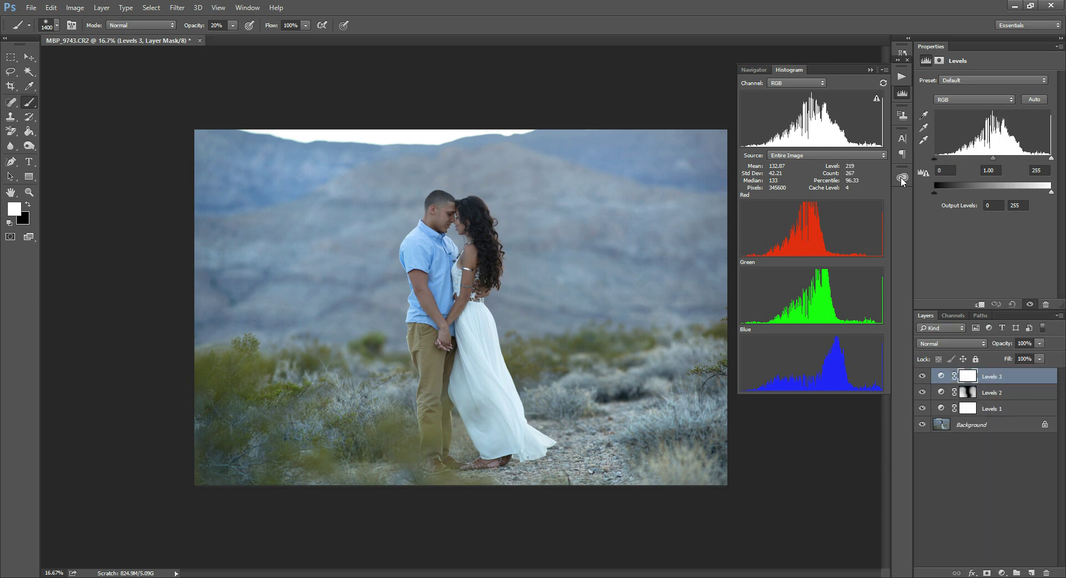
left_click(948, 100)
left_click(955, 116)
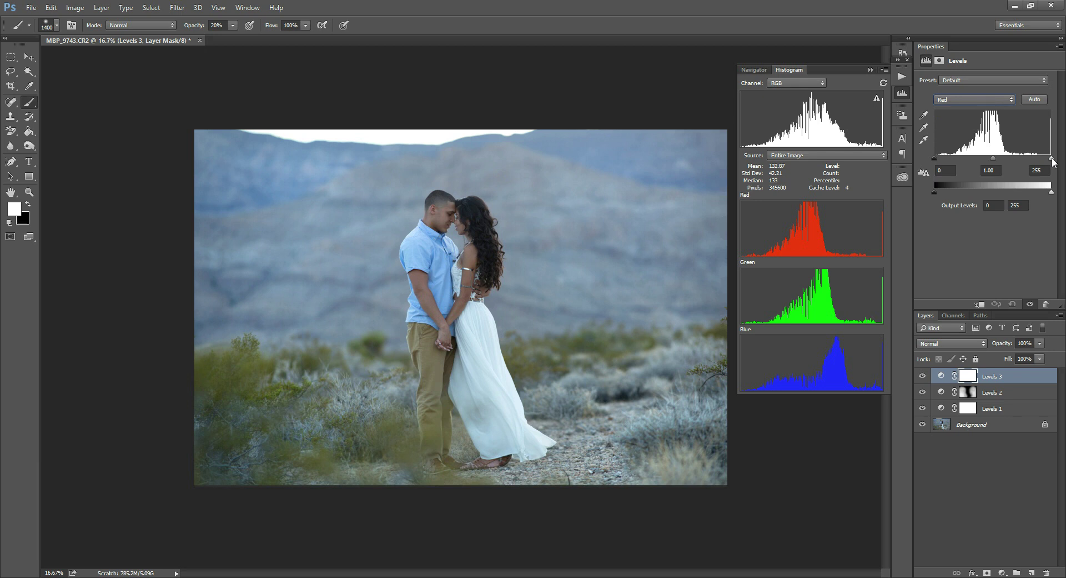
left_click_drag(1053, 161, 1045, 160)
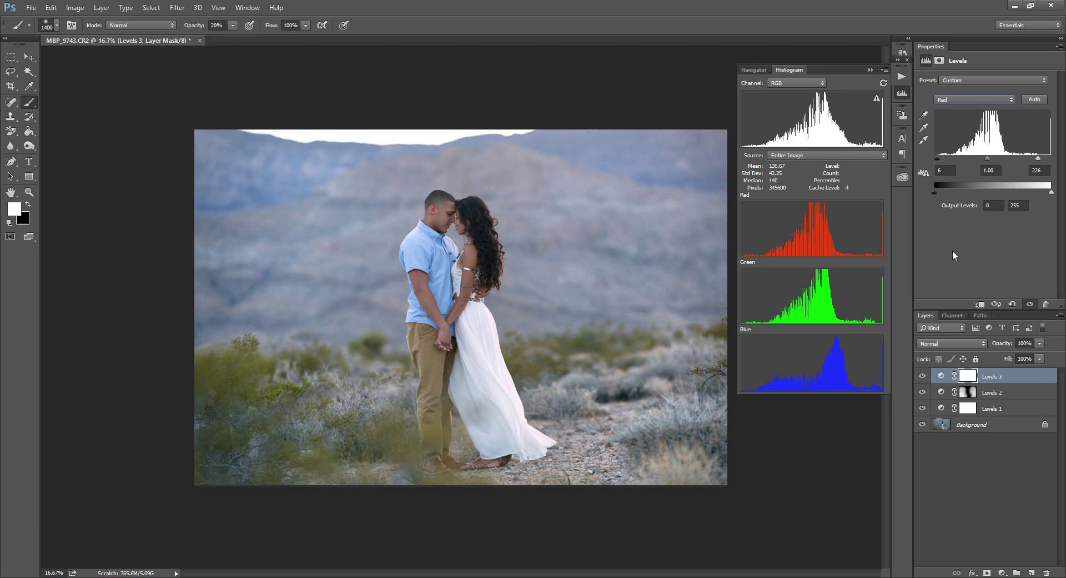
- Set the Levels 3 Green channel input levels to 10 and 242
left_click(947, 99)
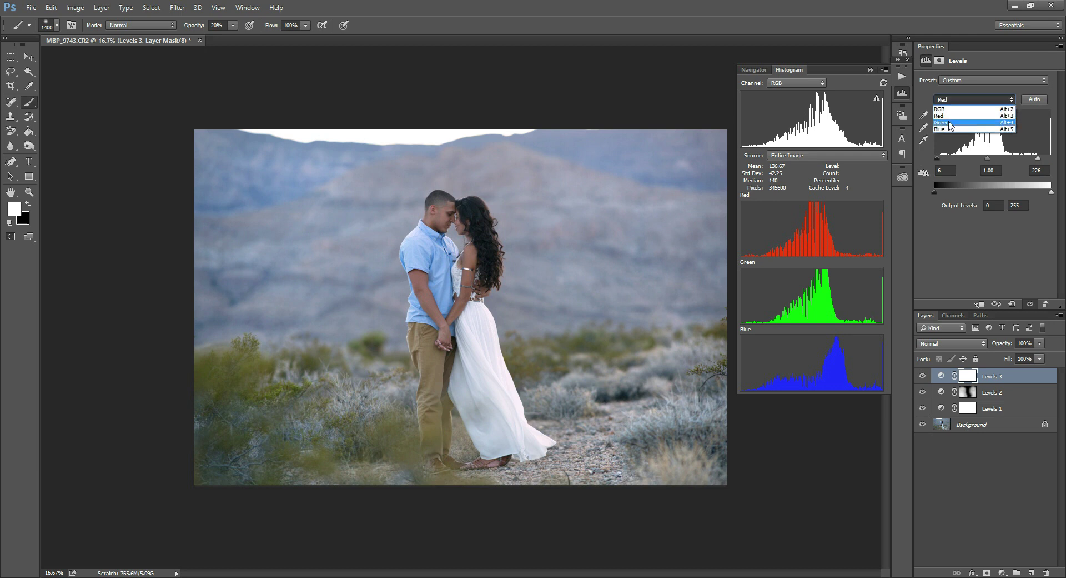
left_click(948, 120)
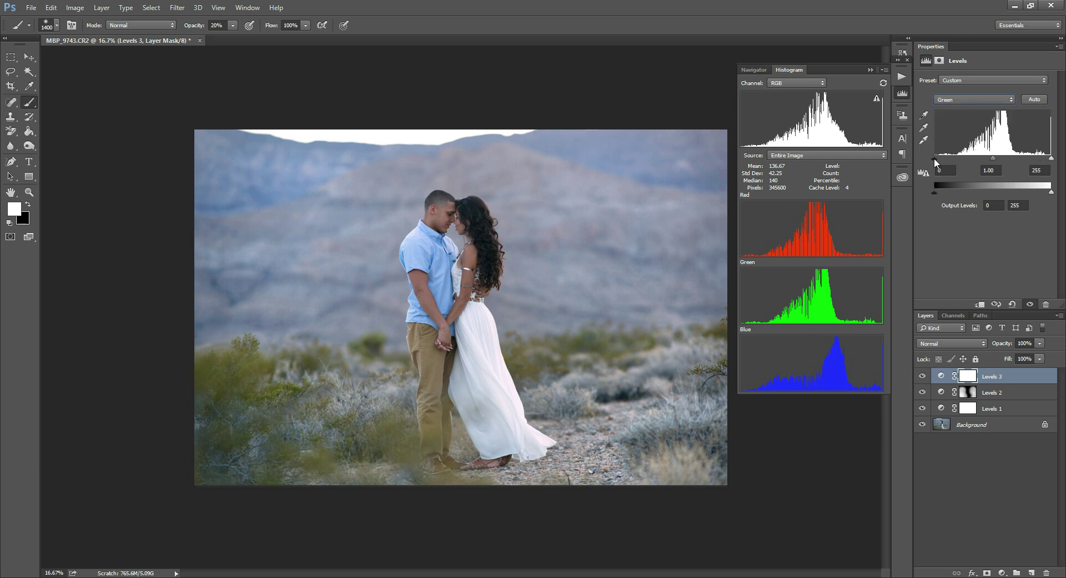
left_click_drag(935, 160, 937, 160)
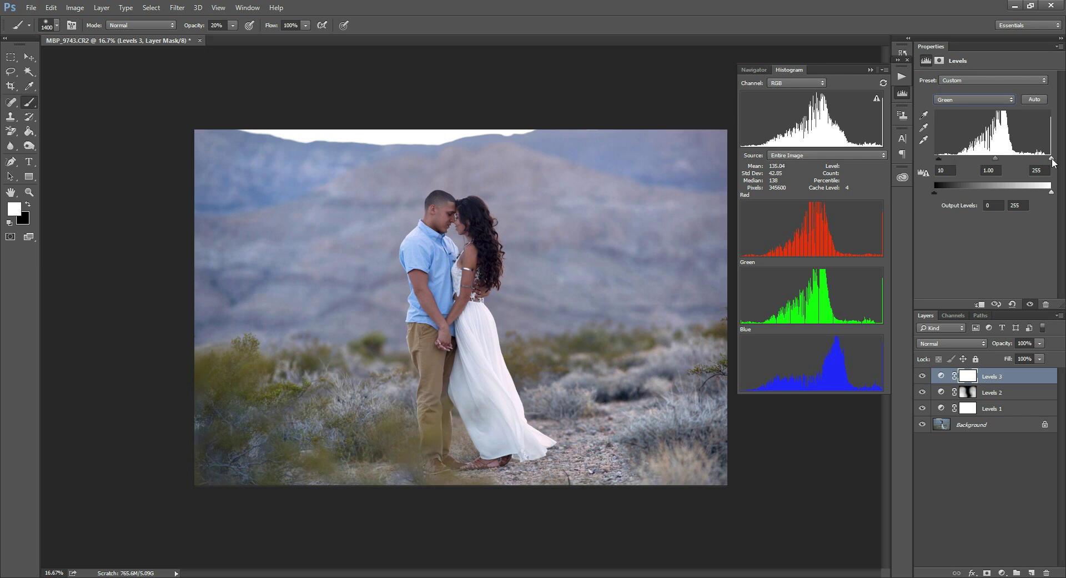
left_click_drag(1051, 159, 1048, 159)
- On the Blue channel, lower the output white to 244 and nudge the black input up
left_click(954, 99)
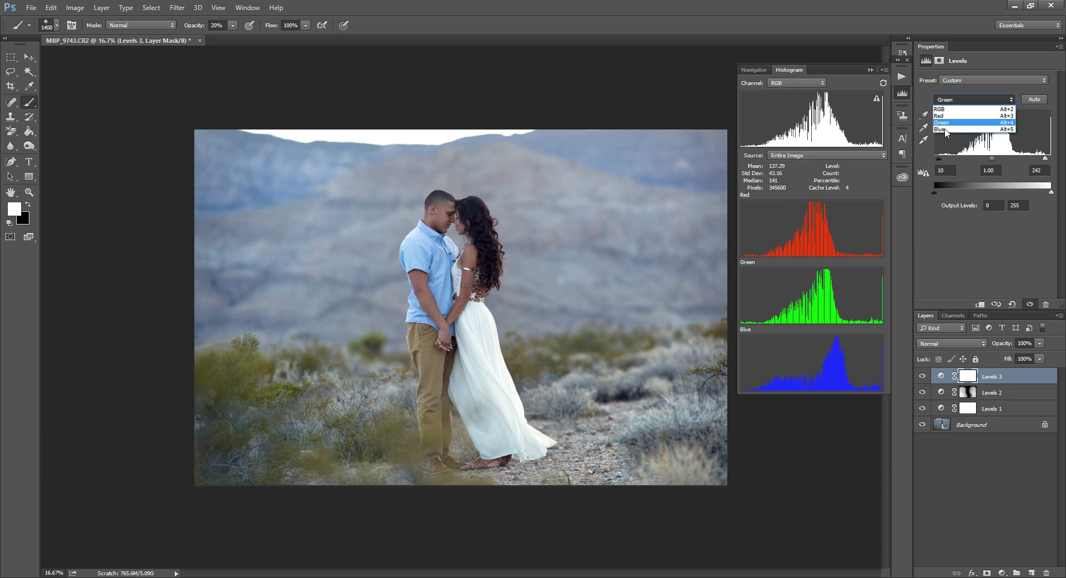
left_click(960, 132)
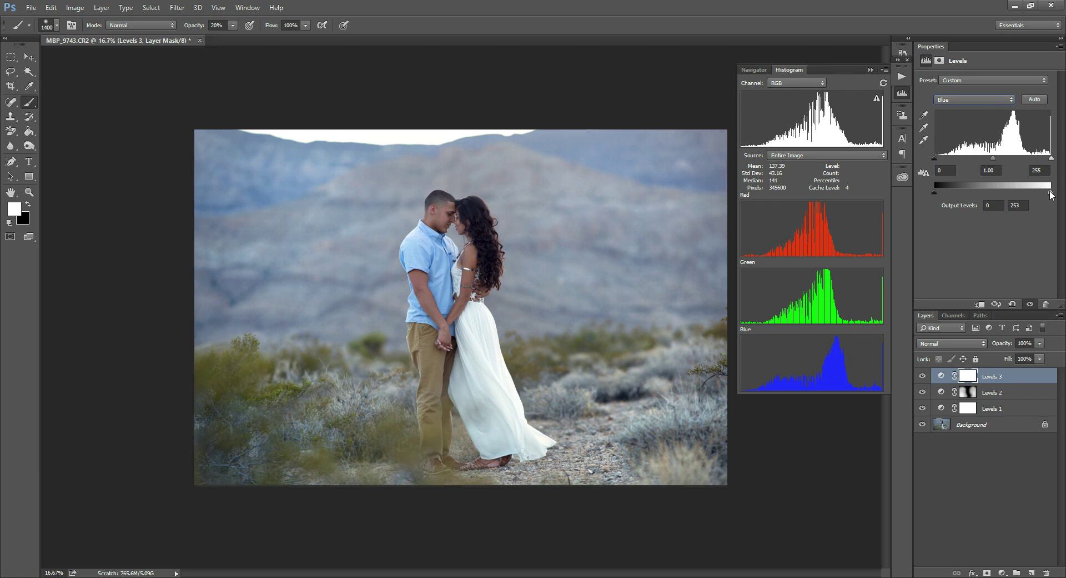
left_click_drag(1050, 194, 1048, 194)
left_click_drag(936, 160, 939, 161)
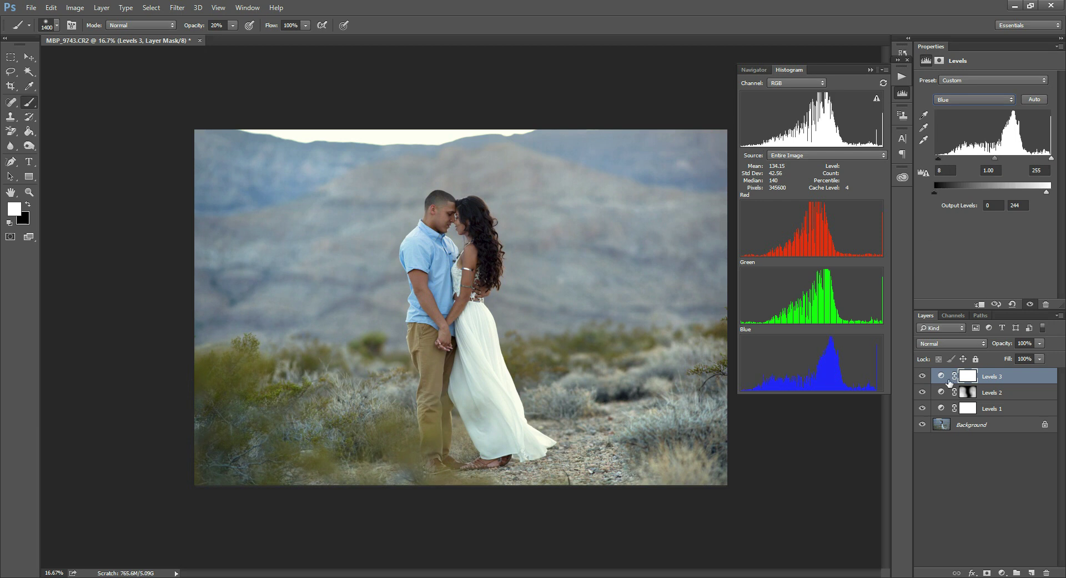
- Compare Levels 3 on and off, then set Red black input 7 and output white 238
left_click(923, 377)
left_click(923, 377)
left_click(923, 377)
left_click(923, 376)
left_click(958, 100)
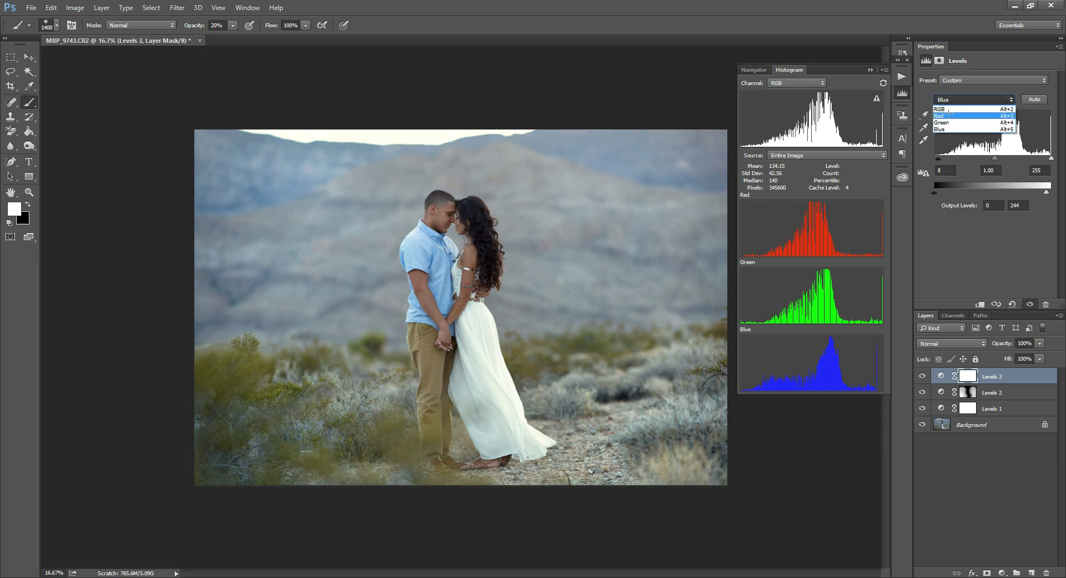
left_click(947, 114)
left_click_drag(938, 156, 936, 162)
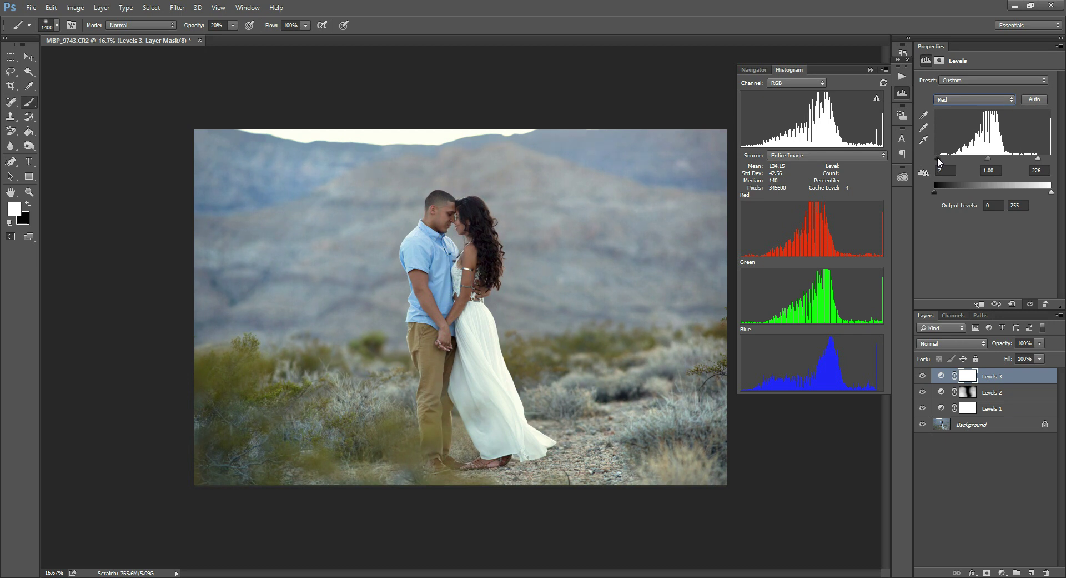
left_click_drag(1050, 193, 1044, 192)
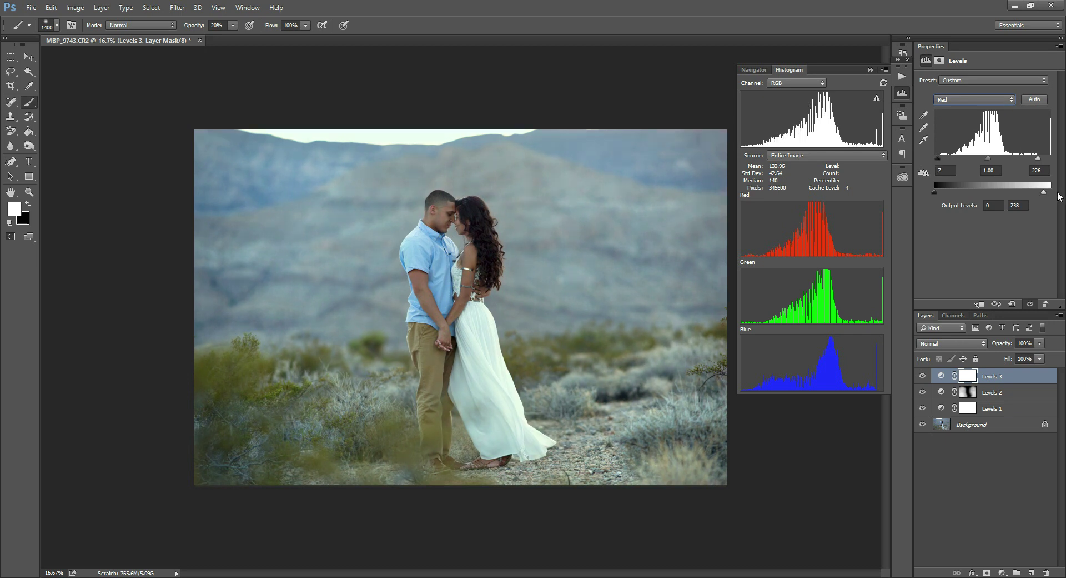
- Set the Green channel's output white to 253, keeping its inputs at 10 and 242
left_click(960, 100)
left_click(959, 122)
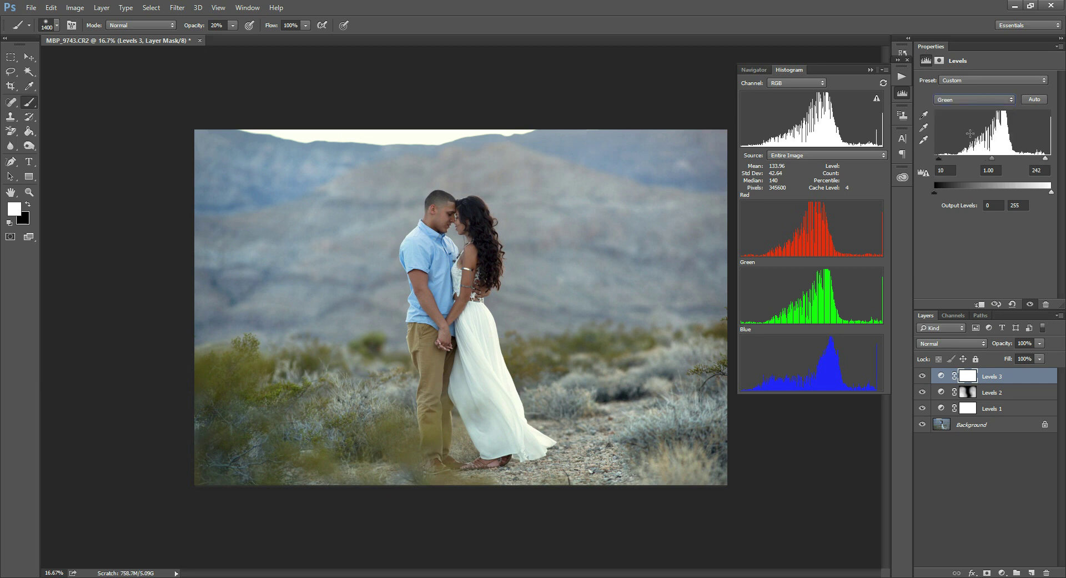
left_click_drag(938, 160, 942, 161)
left_click_drag(1059, 195, 1062, 198)
left_click_drag(1053, 196, 1051, 194)
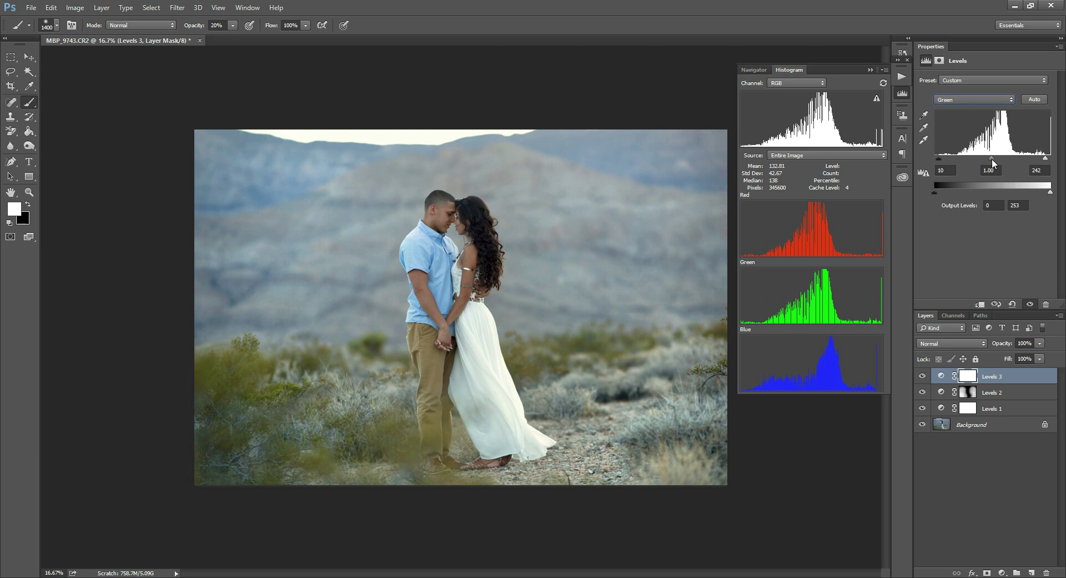
left_click(925, 375)
left_click(925, 376)
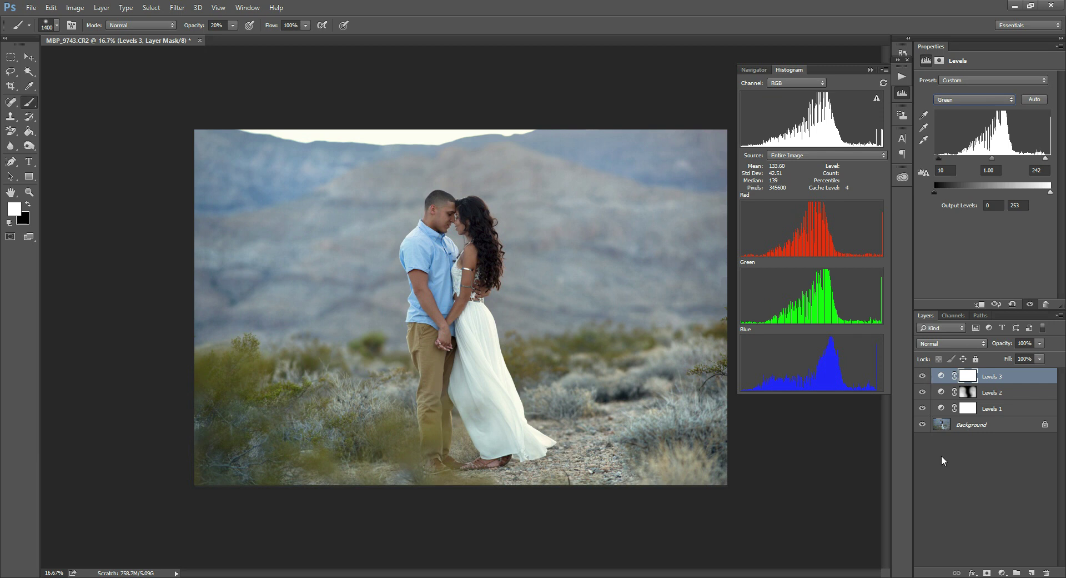
left_click(923, 425, "alt")
left_click(923, 426, "alt")
left_click(923, 426, "alt")
left_click(923, 426, "alt")
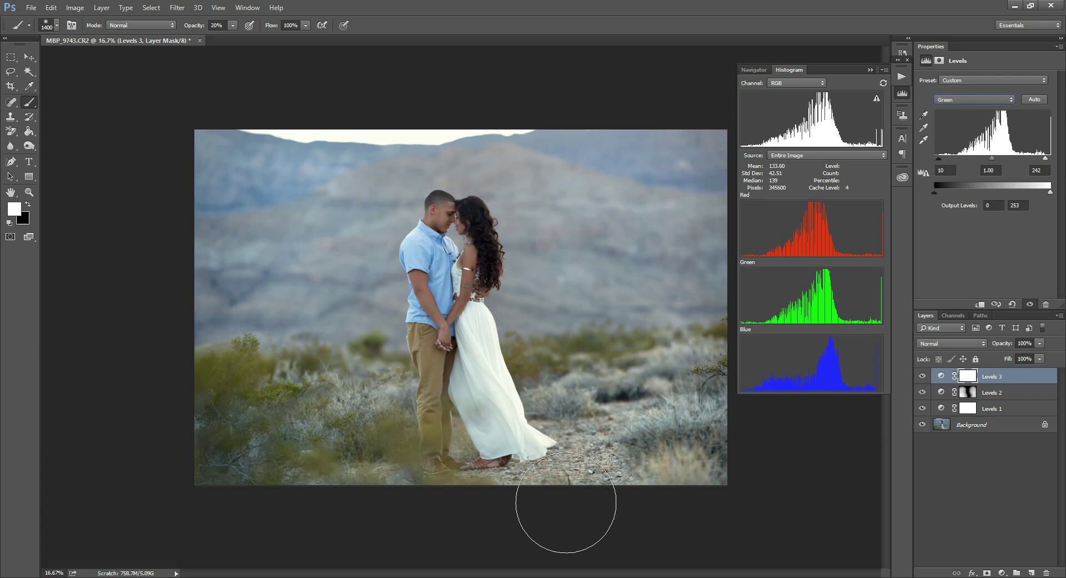